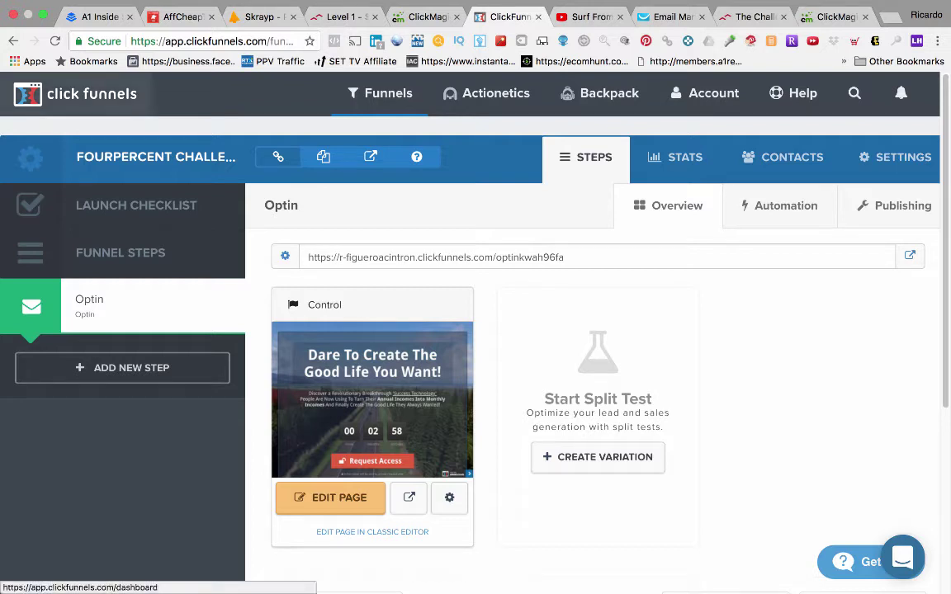
Preview the Optin step's control page in a separate tab and look over its headline, countdown and Request Access button
left_click(74, 94)
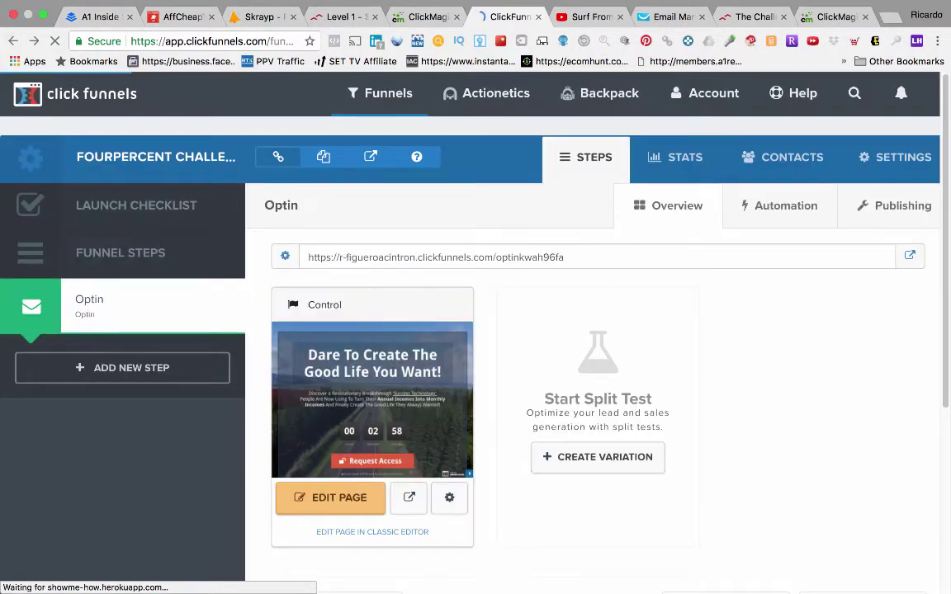
left_click(409, 497)
left_click(462, 17)
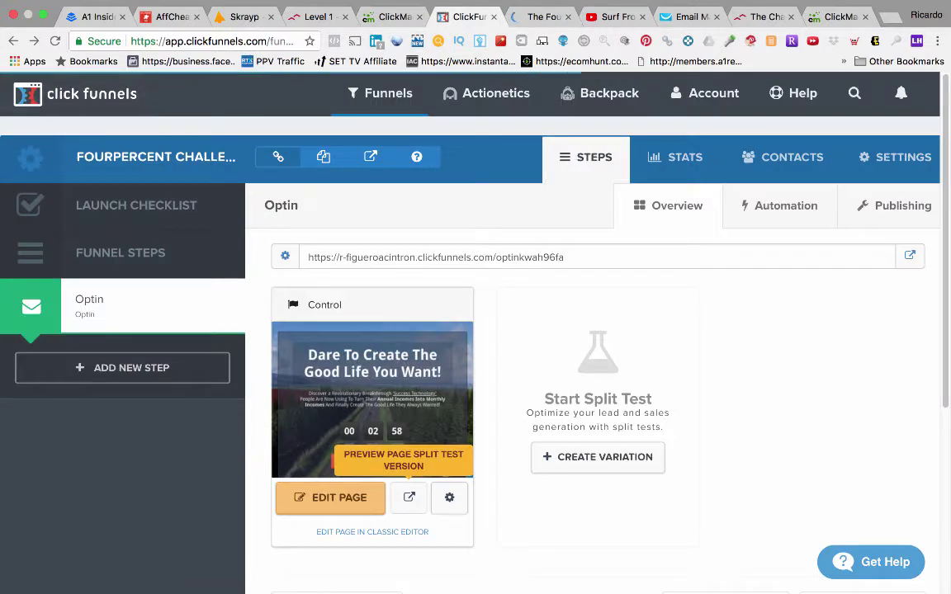
key("ctrl+Tab")
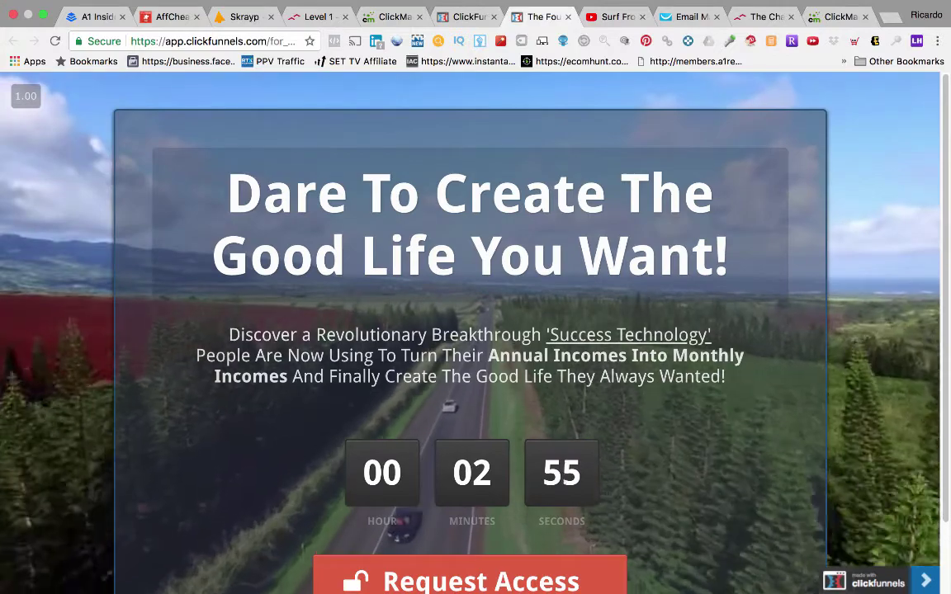
scroll(471, 330, "down", 1)
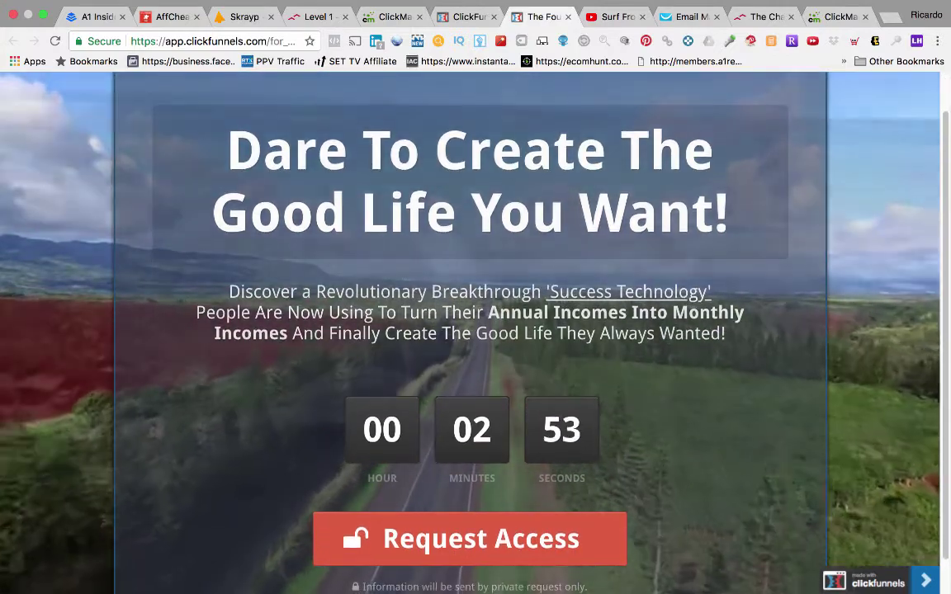
scroll(470, 330, "down", 1)
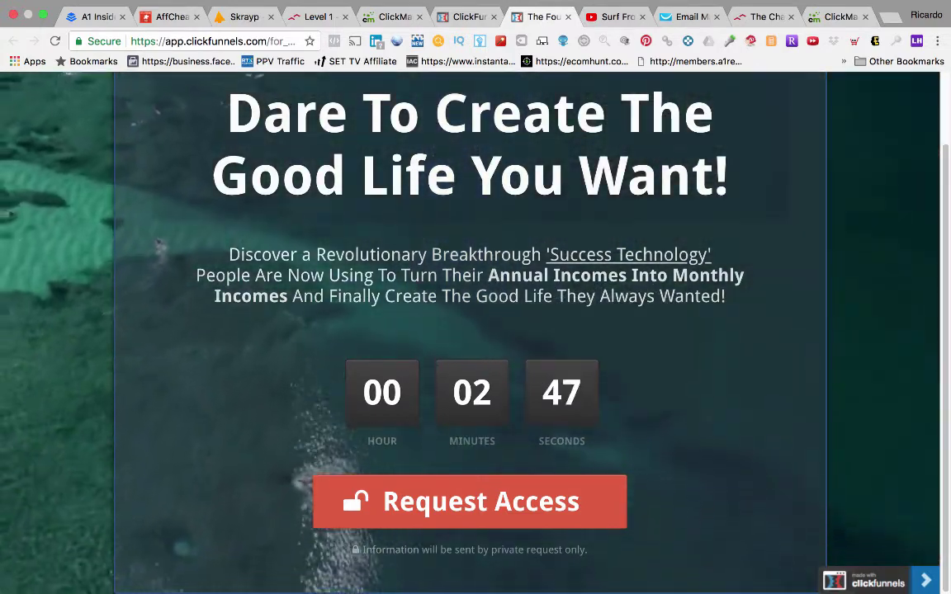
scroll(471, 331, "down", 1)
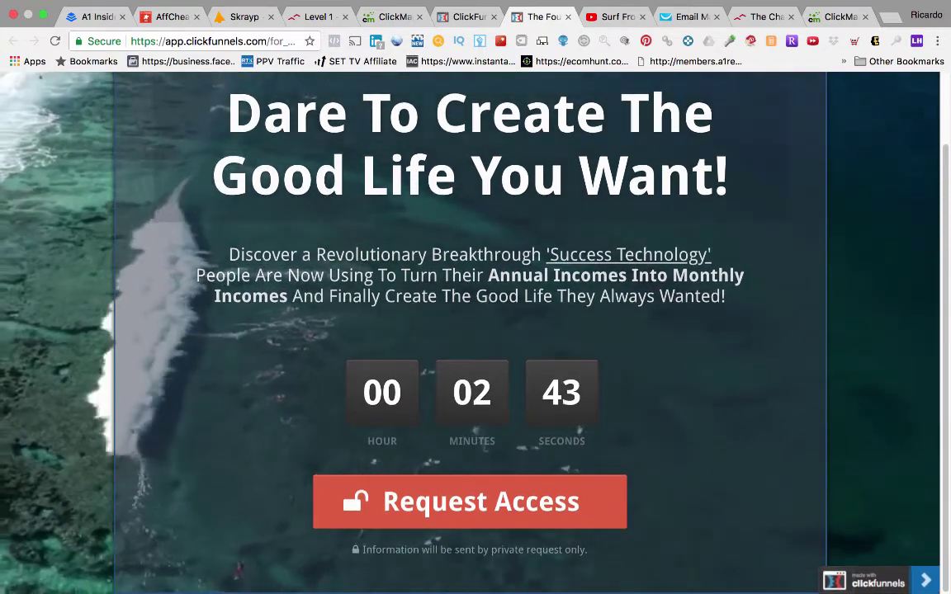
scroll(470, 330, "up", 3)
scroll(471, 330, "down", 2)
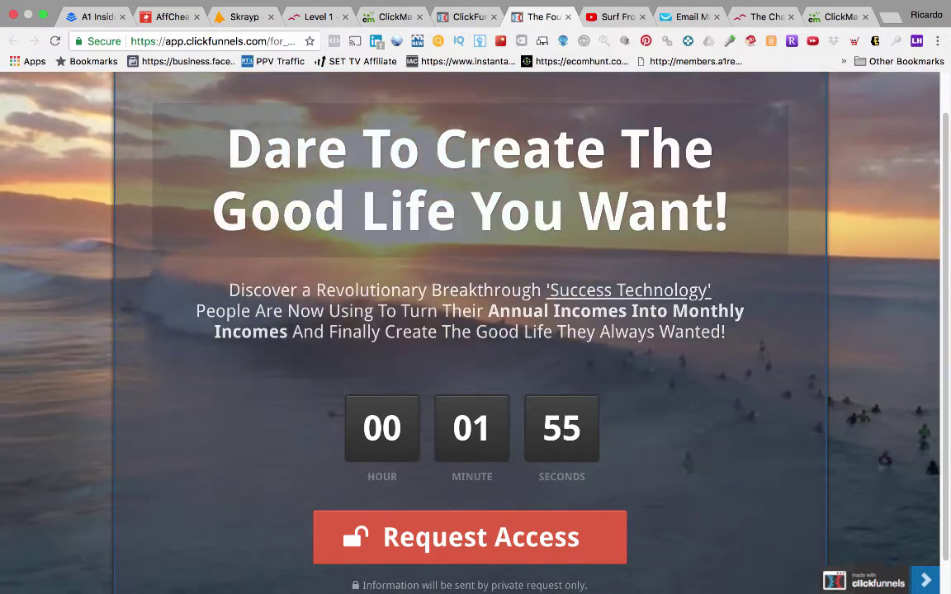
Move the preview tab ahead of the funnel tab and open the Optin control page in the page editor
left_click_drag(541, 16, 467, 17)
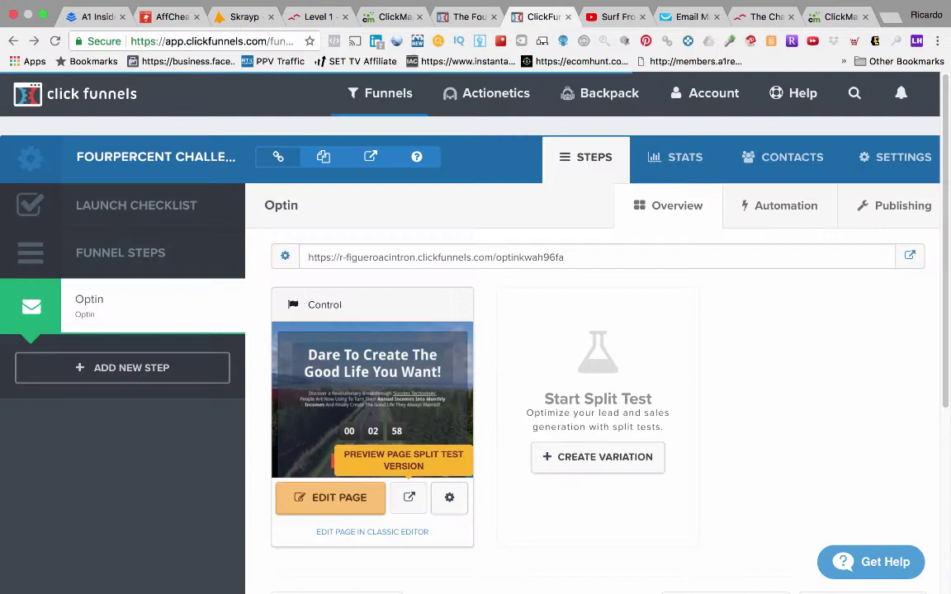
left_click(541, 16)
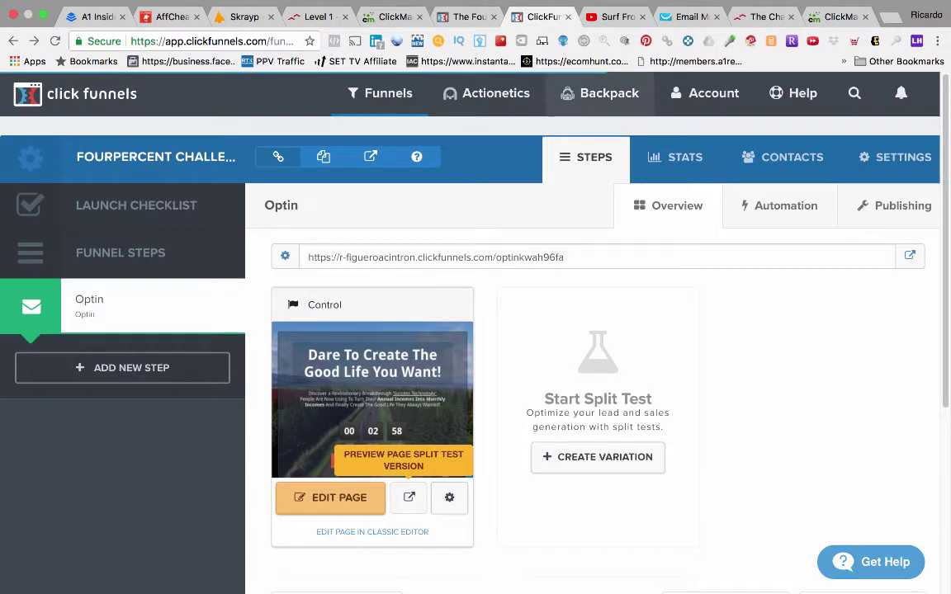
mouse_move(384, 93)
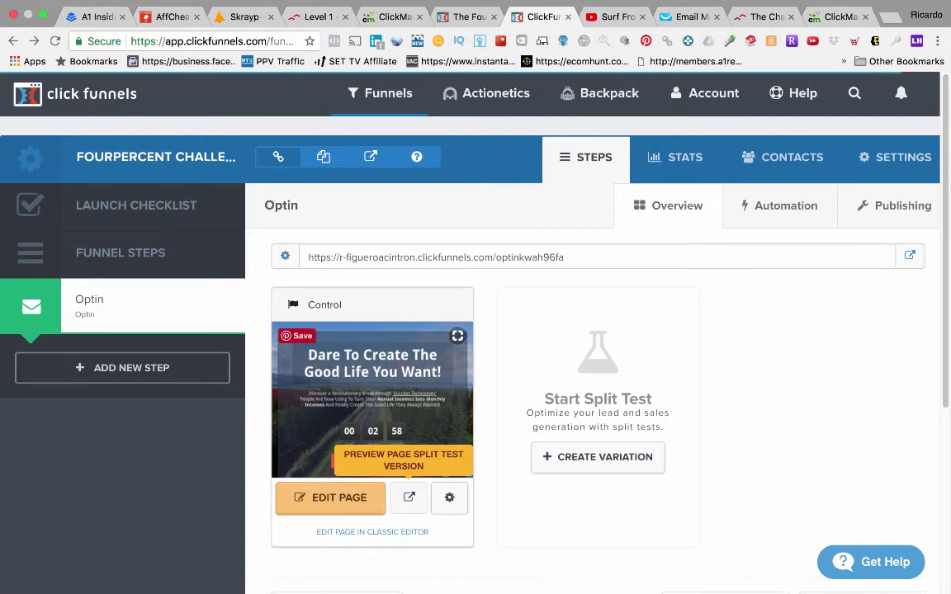
left_click(330, 498)
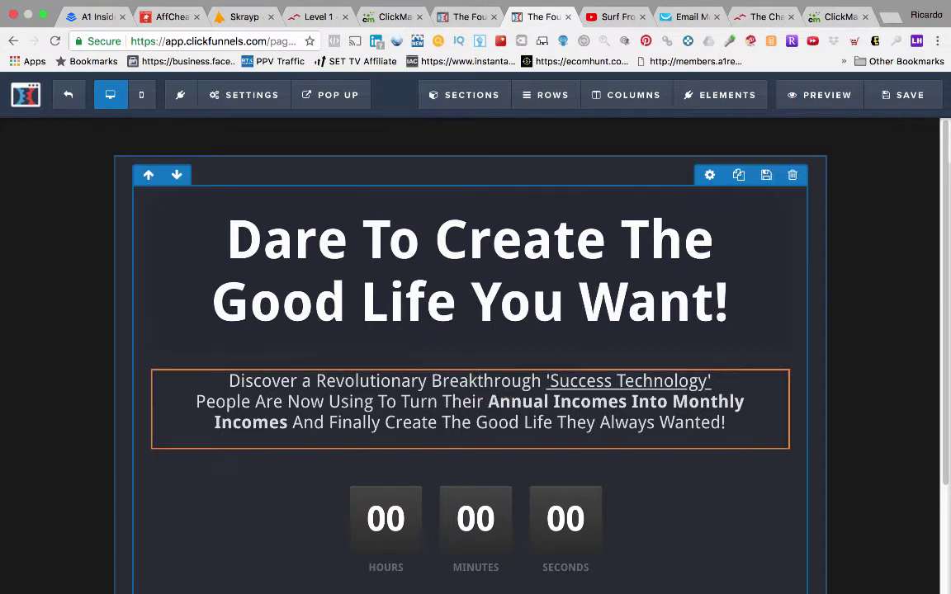
Examine the editable text of the opt-in page, including its headline, 'Success Technology' subheadline, countdown and Request Access button
scroll(471, 331, "down", 1)
scroll(471, 330, "down", 3)
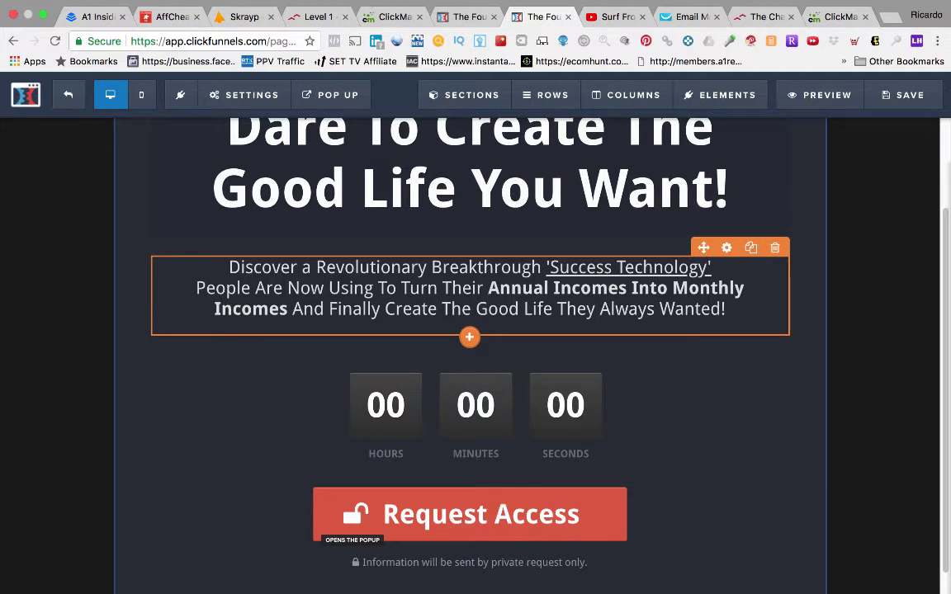
left_click_drag(483, 289, 488, 288)
double_click(464, 288)
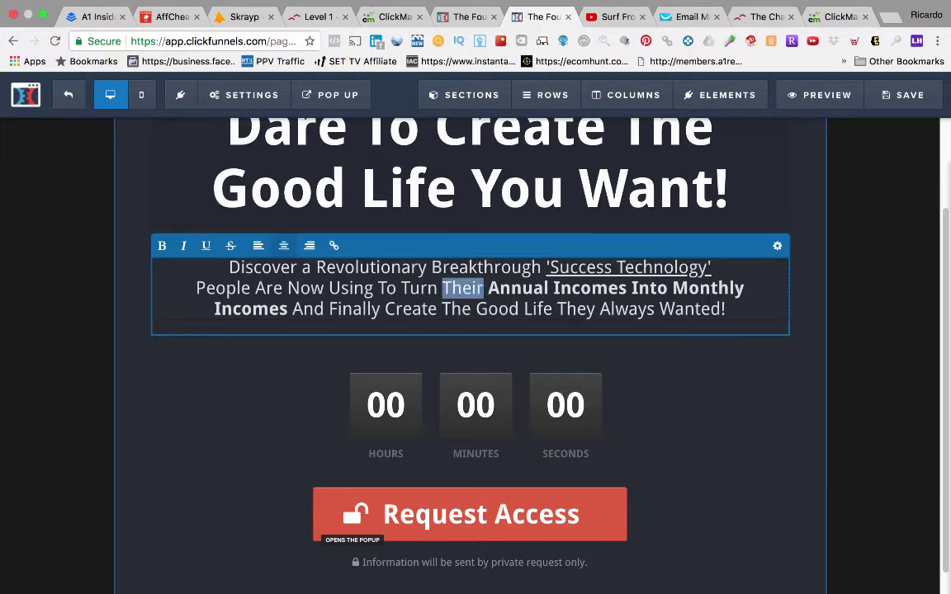
type("Their")
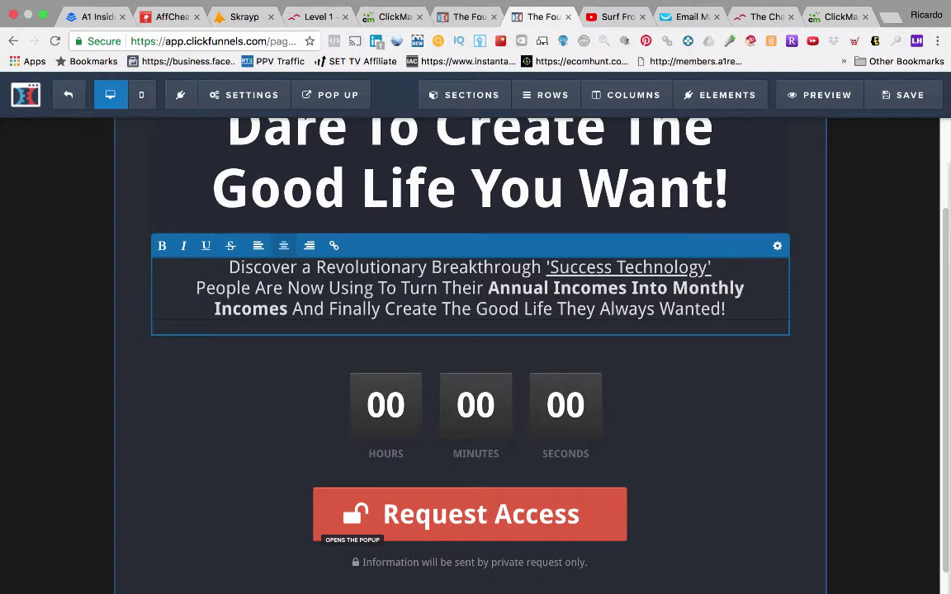
scroll(475, 330, "down", 1)
scroll(476, 330, "up", 4)
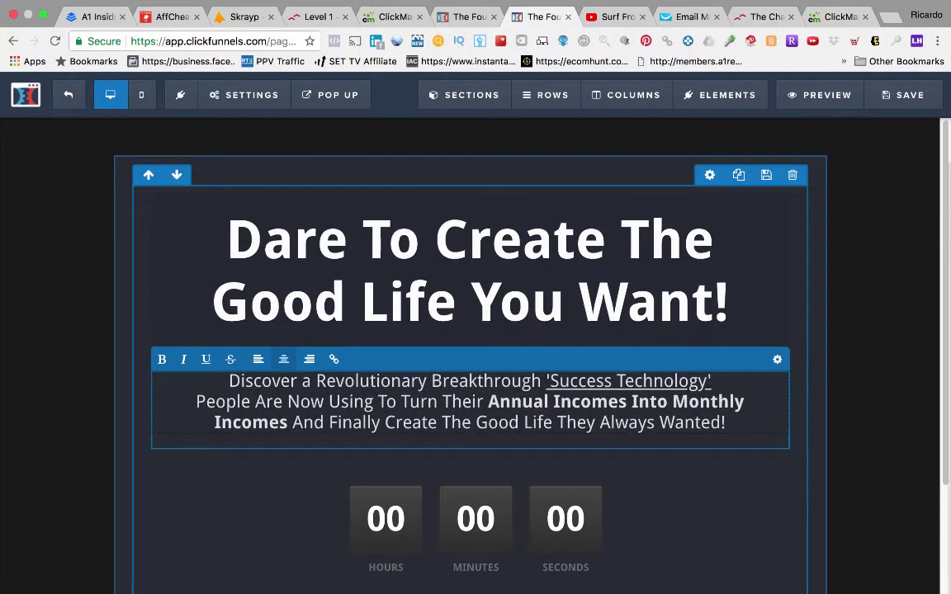
triple_click(523, 240)
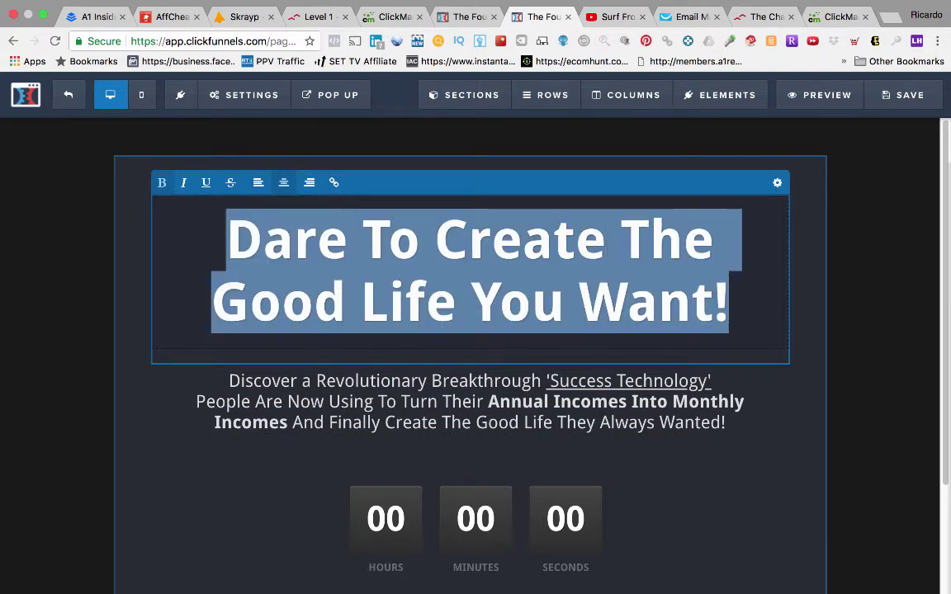
scroll(476, 330, "down", 1)
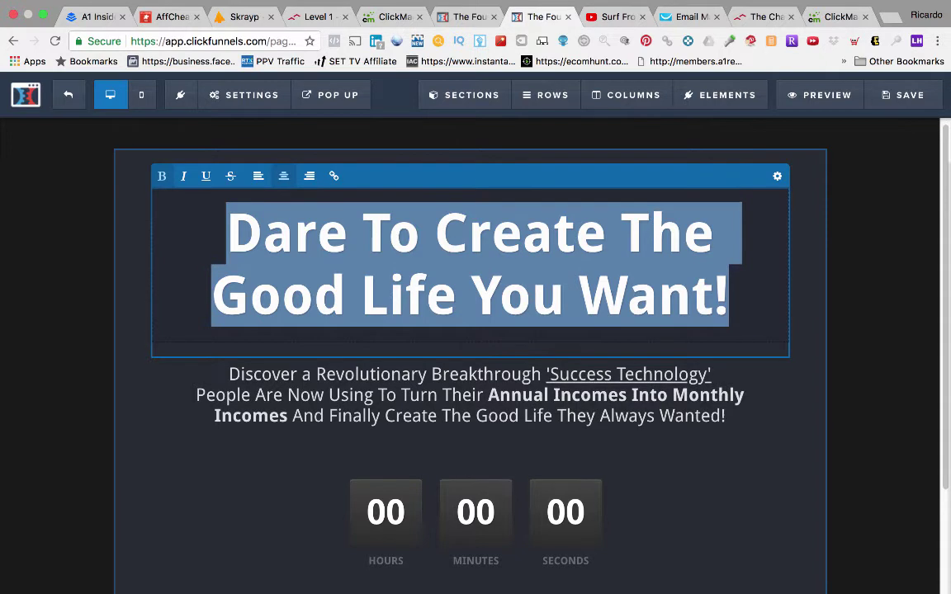
scroll(476, 331, "down", 5)
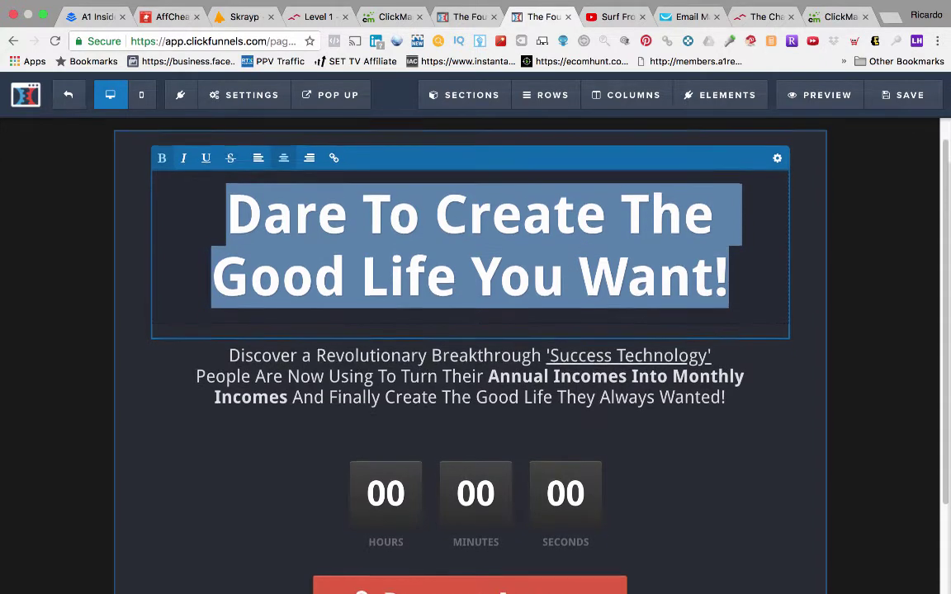
scroll(476, 331, "up", 5)
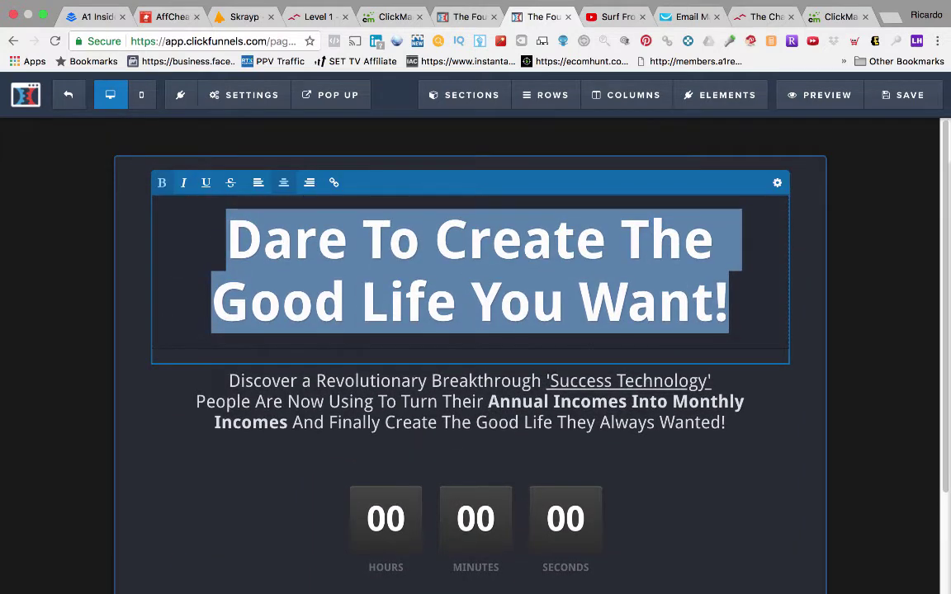
Open the page's background settings and check the YouTube URL and video image options
mouse_move(245, 95)
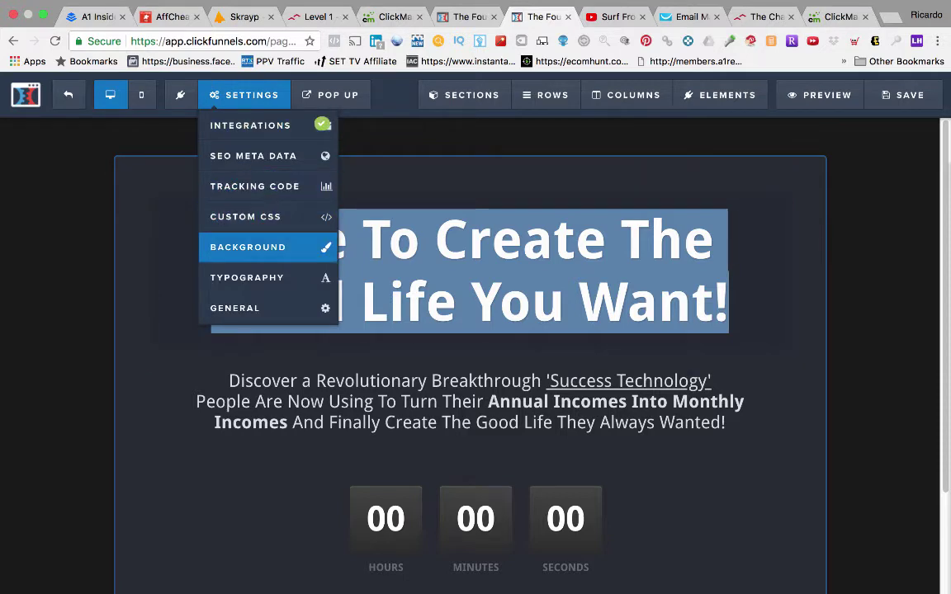
left_click(248, 247)
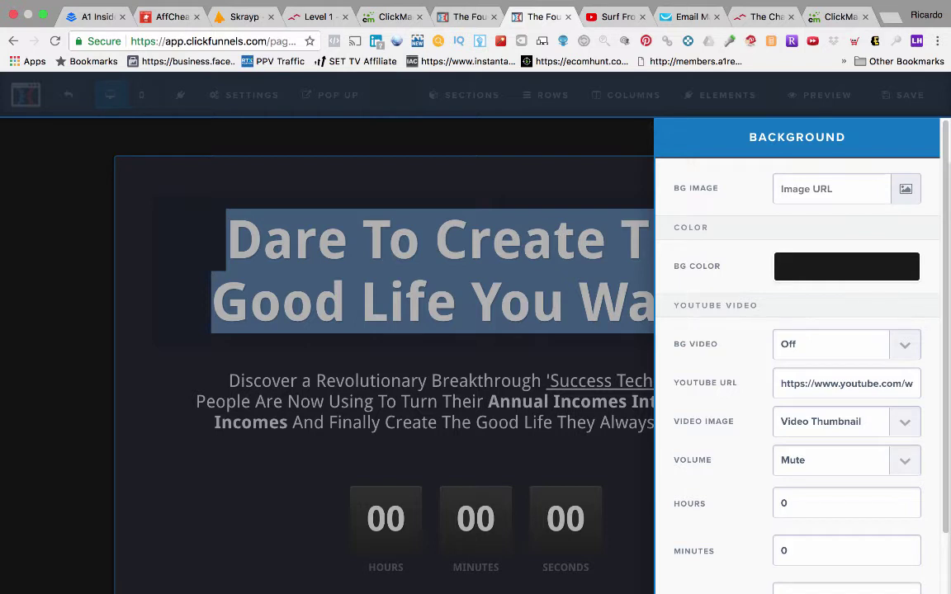
left_click_drag(782, 383, 919, 384)
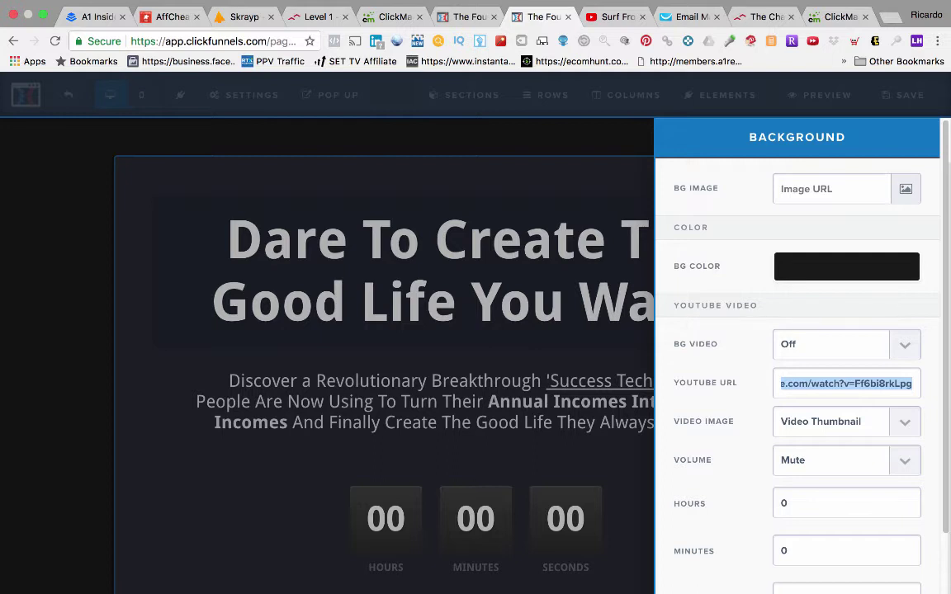
scroll(796, 355, "down", 1)
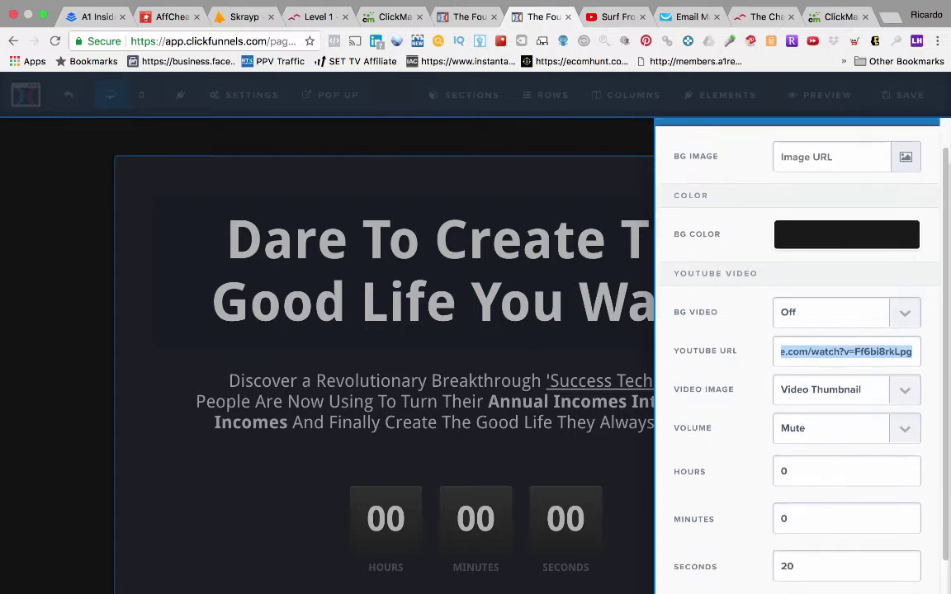
left_click(831, 390)
left_click(830, 390)
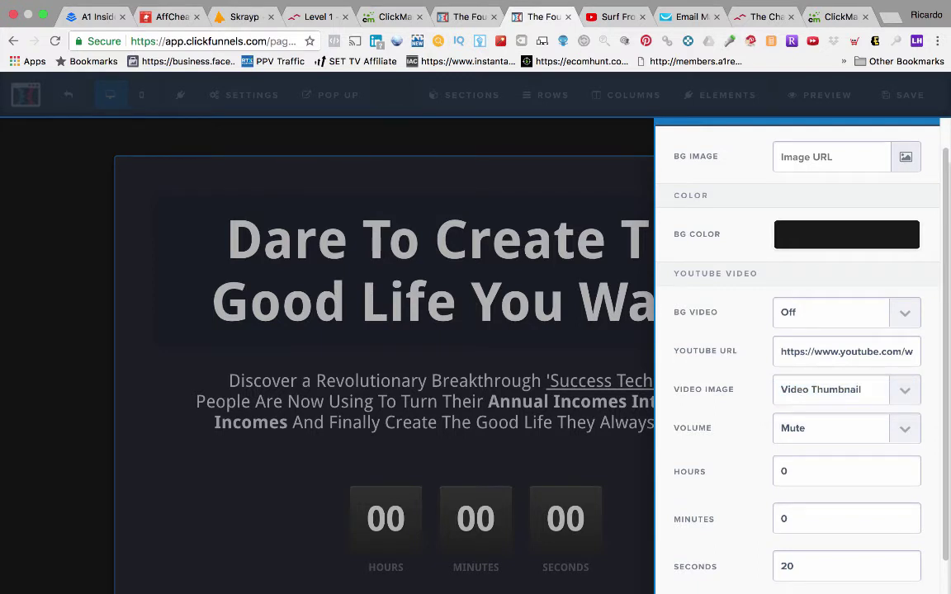
Check the background video's available end actions, then close the background settings without changing them
scroll(797, 355, "down", 1)
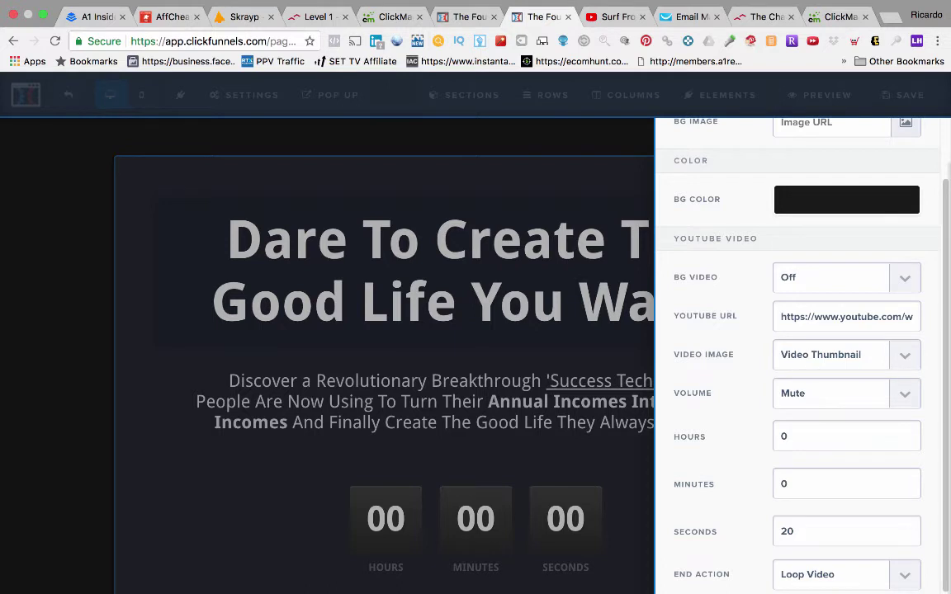
left_click(838, 574)
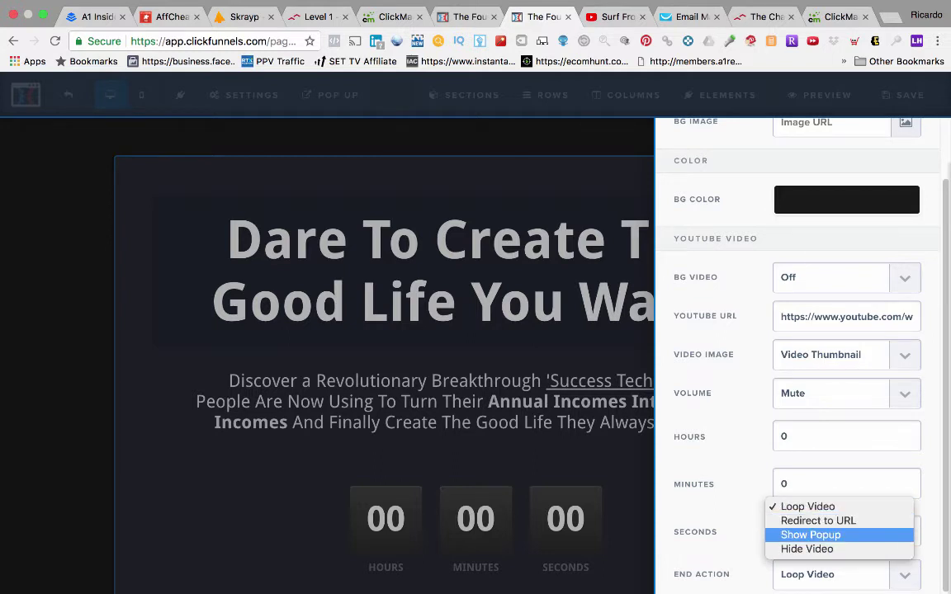
key("Escape")
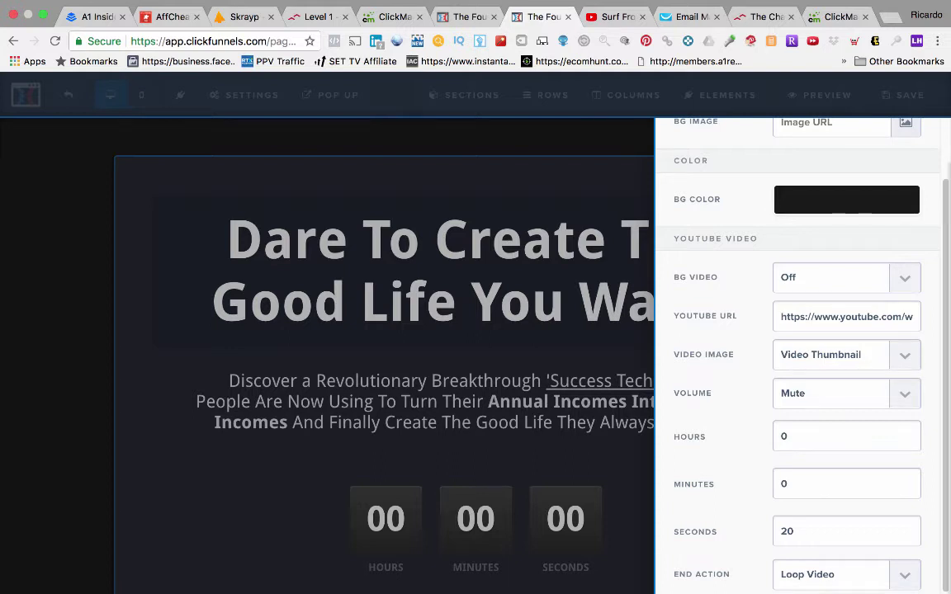
left_click(830, 316)
key("Escape")
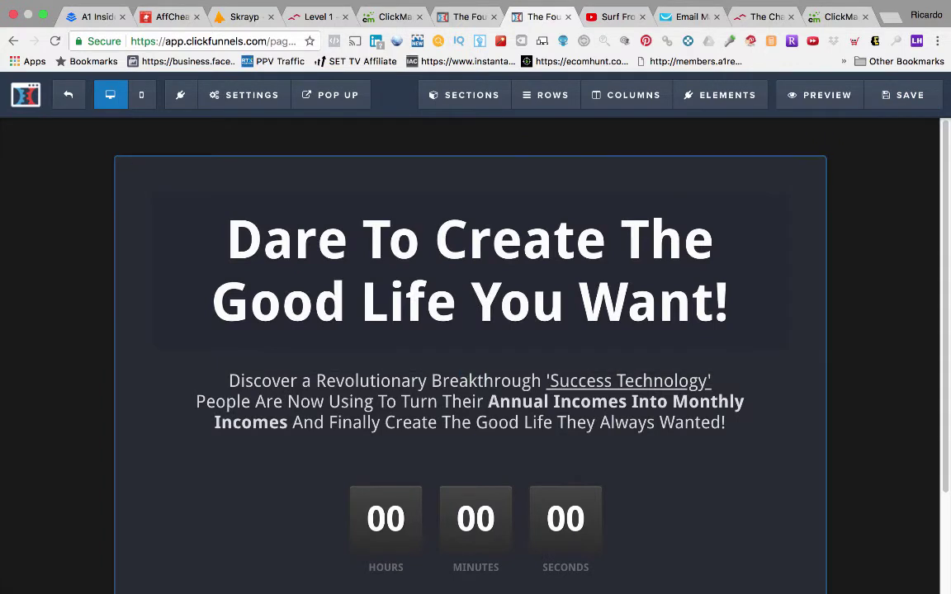
Open Facebook Ads Manager in a new browser tab and go to the Pixels page of the ad account
left_click(244, 95)
key("ctrl+t")
type("facebook.com")
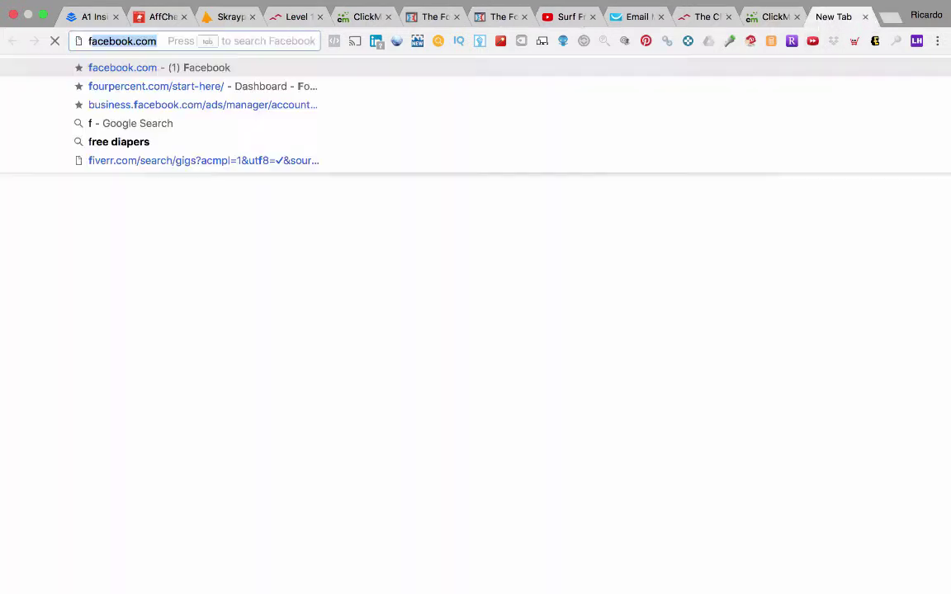
key("Return")
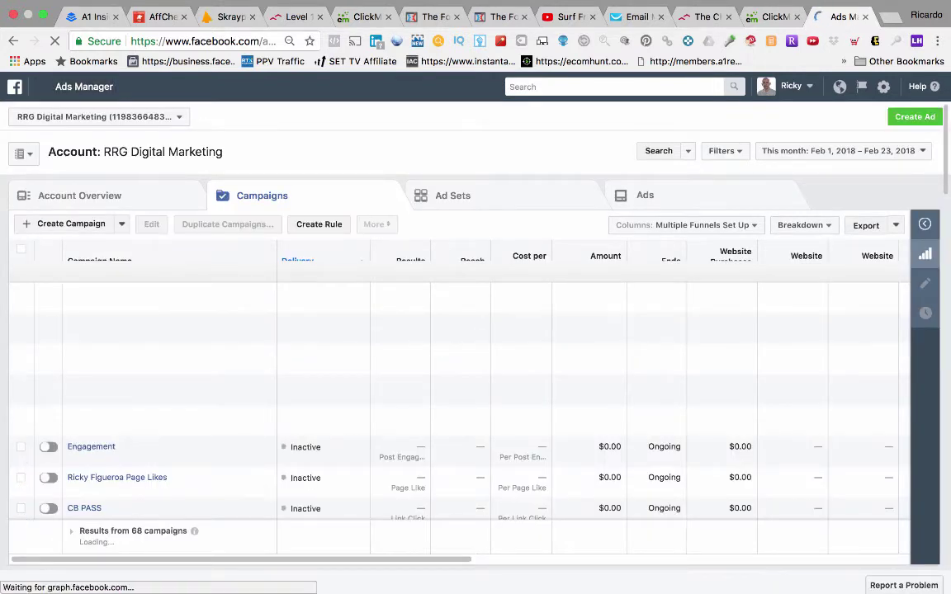
left_click(74, 85)
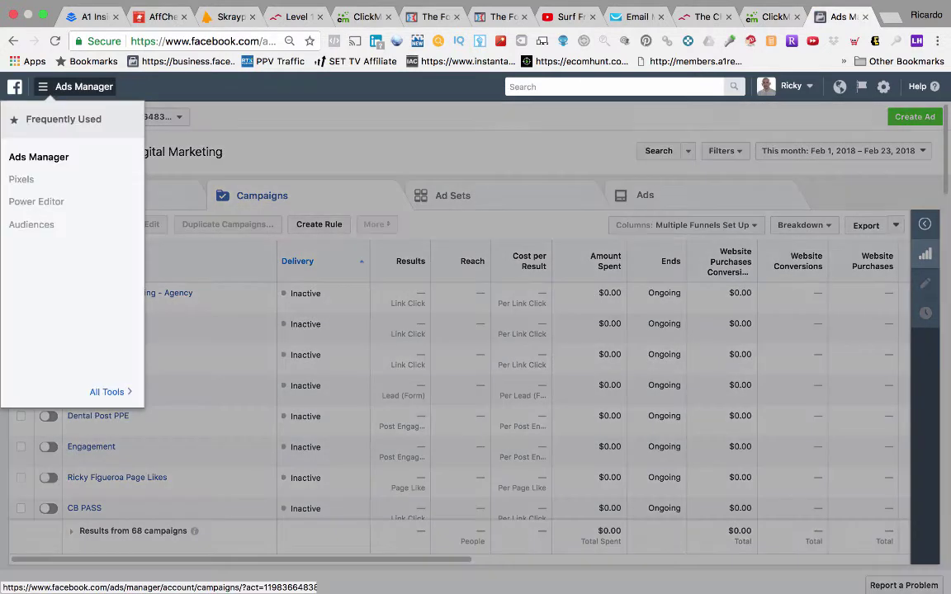
left_click(23, 176)
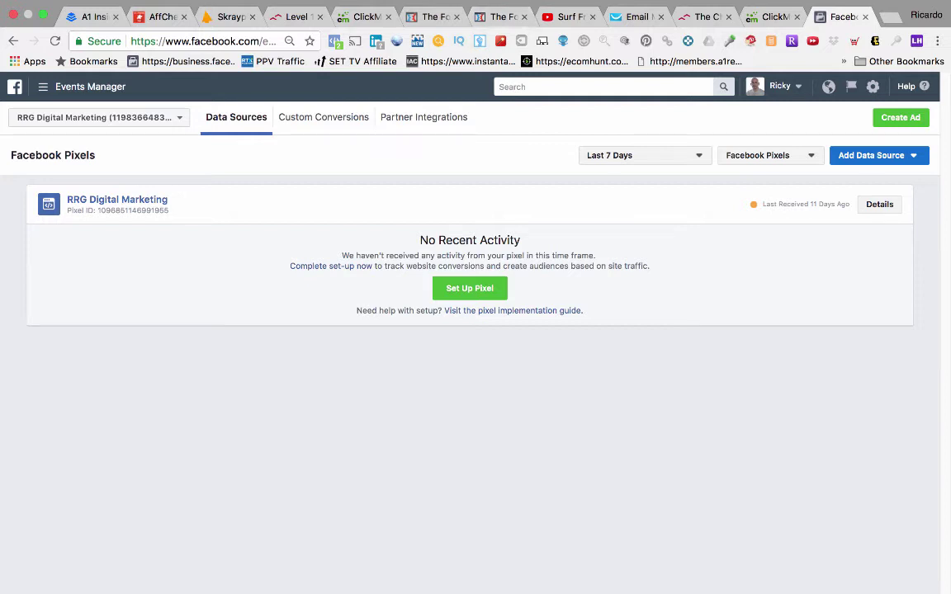
Open the manual installation instructions for the RRG Digital Marketing pixel and copy the entire Facebook pixel code
left_click(470, 288)
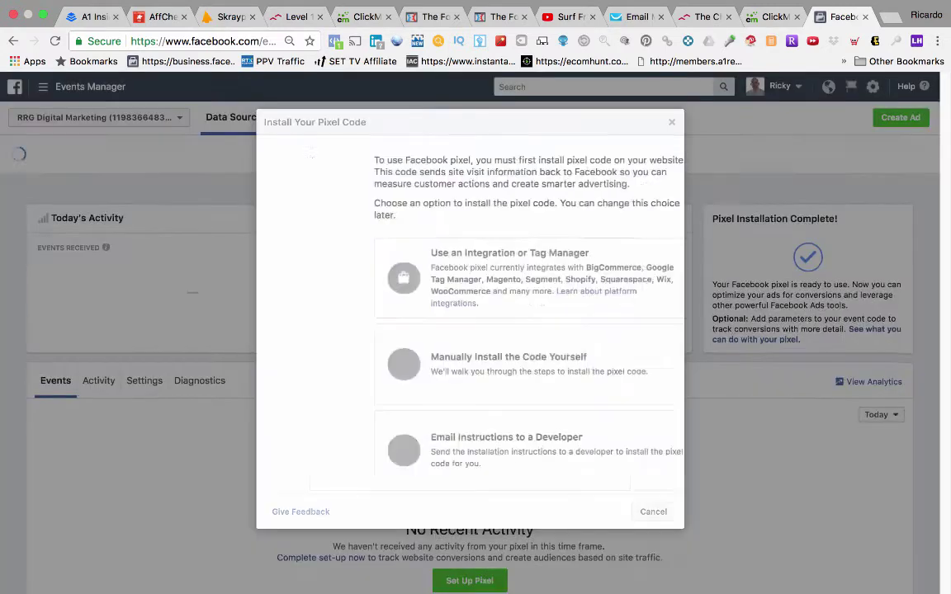
left_click(470, 364)
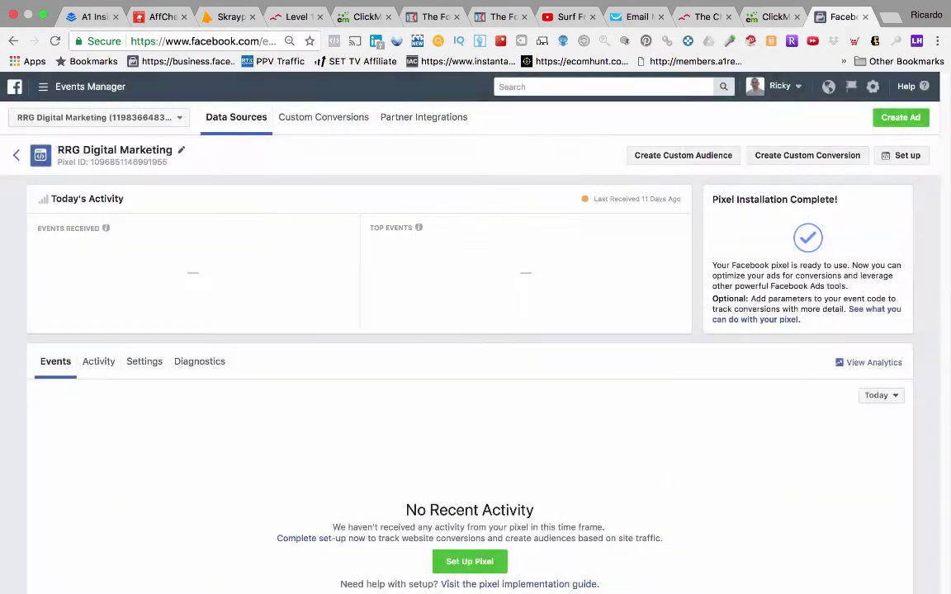
scroll(465, 413, "down", 5)
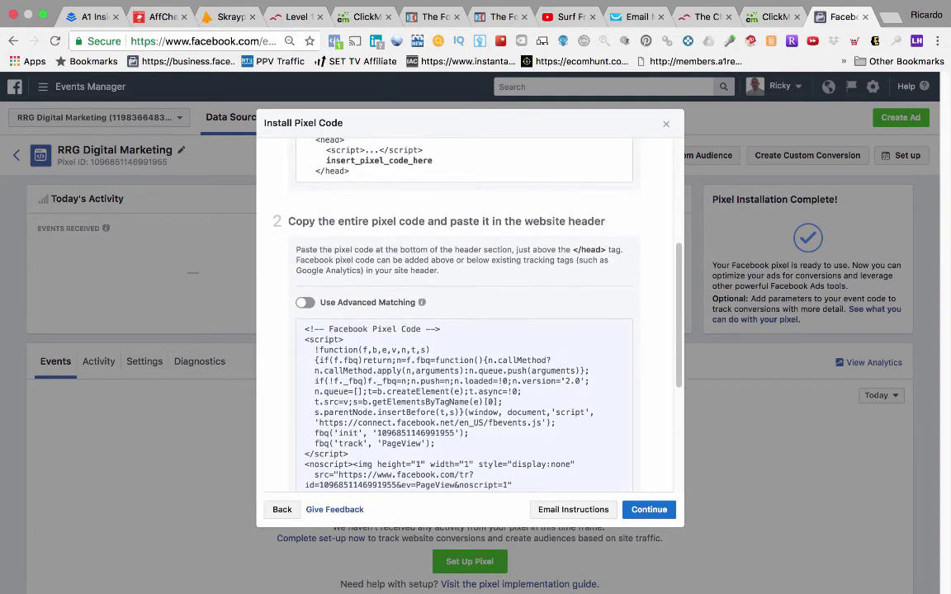
left_click(465, 414)
scroll(464, 414, "down", 3)
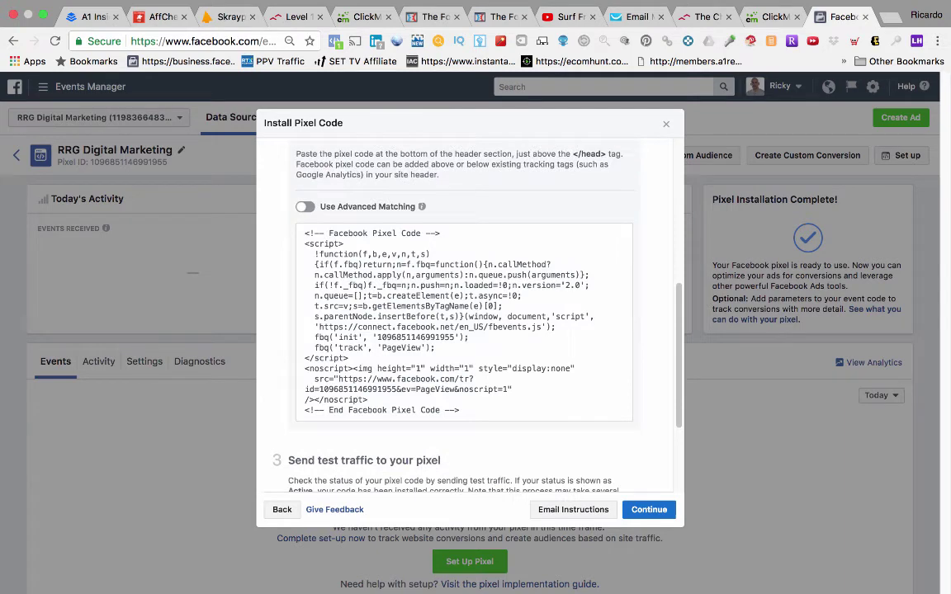
Review the instructions for placing the pixel code in the website header, then close the pixel setup
scroll(472, 346, "up", 8)
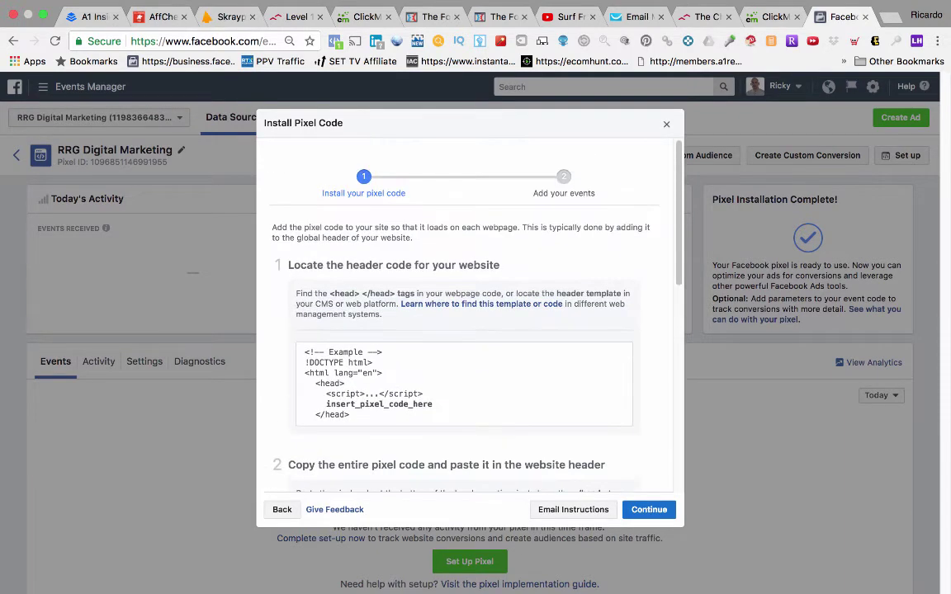
scroll(464, 331, "down", 5)
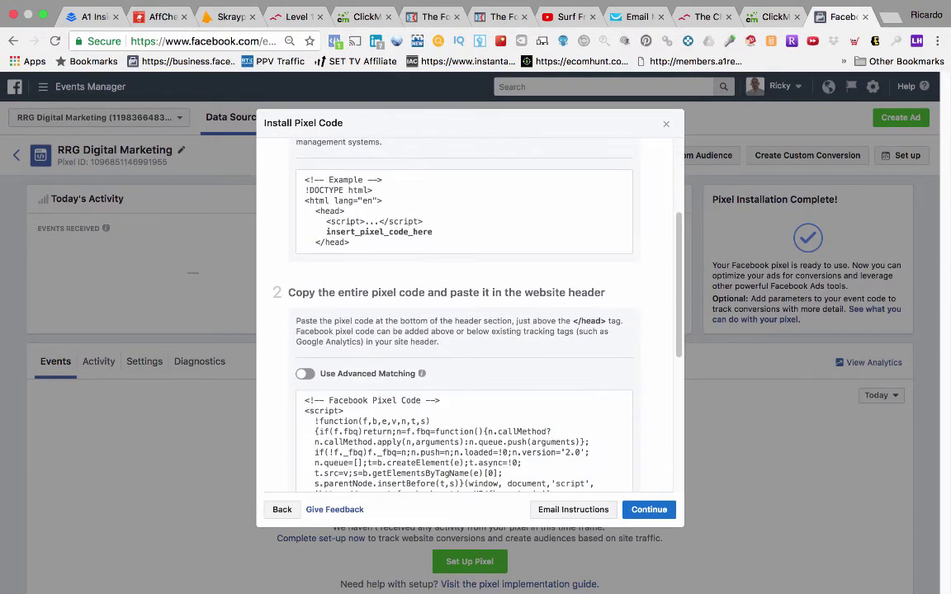
scroll(464, 382, "down", 3)
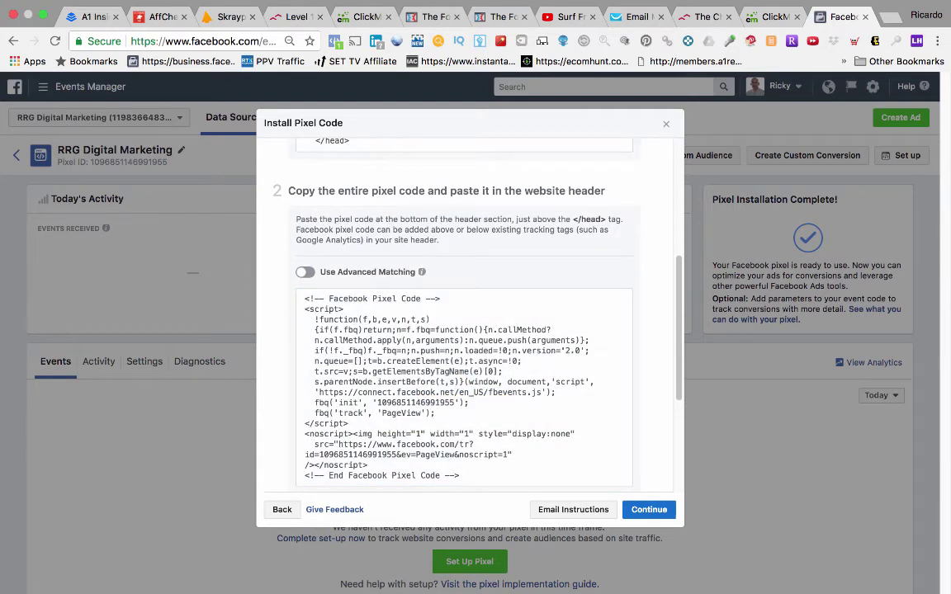
left_click(667, 124)
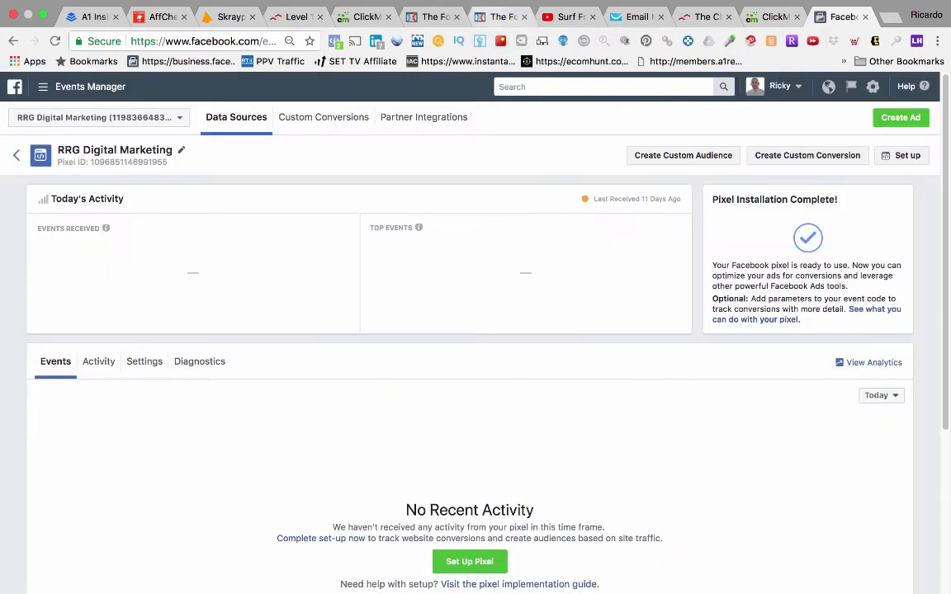
Return to the opt-in page editor and paste the Facebook pixel code below the ClickMagick script in the header tracking code
left_click(499, 16)
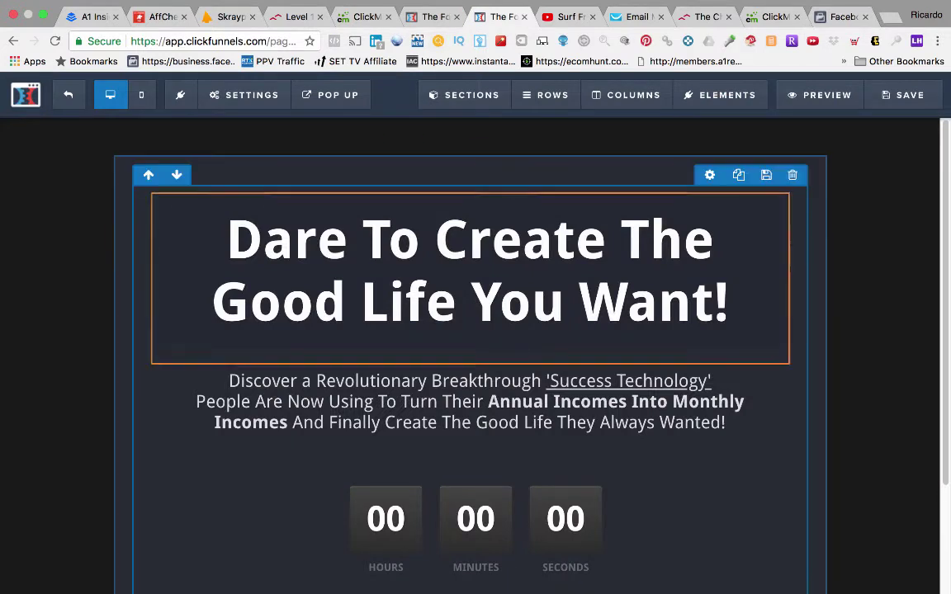
mouse_move(243, 94)
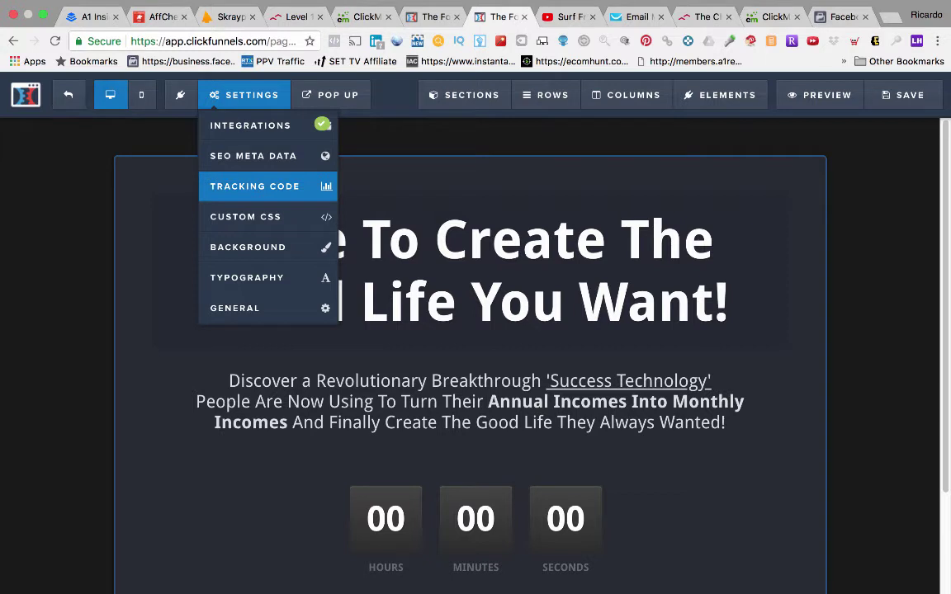
left_click(255, 187)
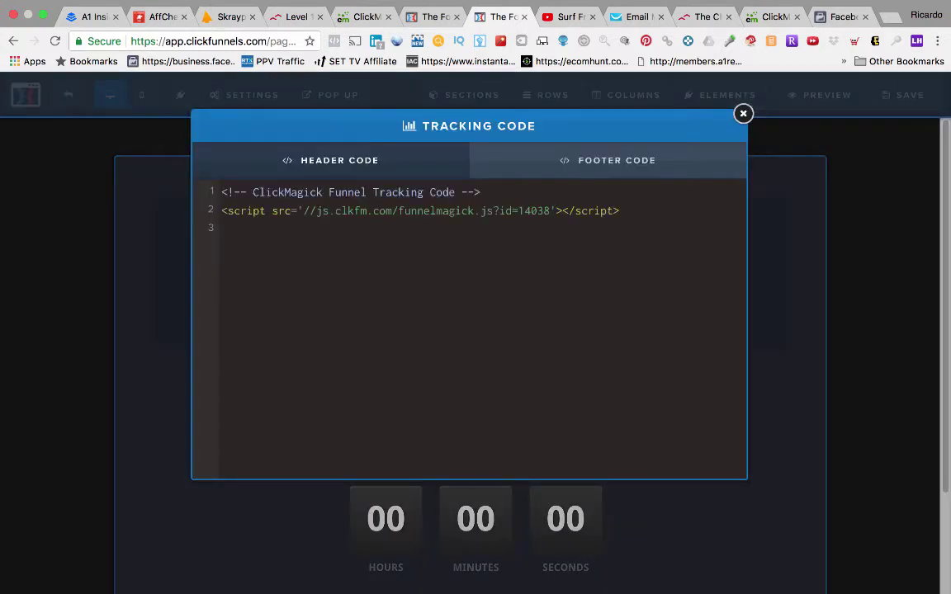
key("Return")
key("Return")
key("super+v")
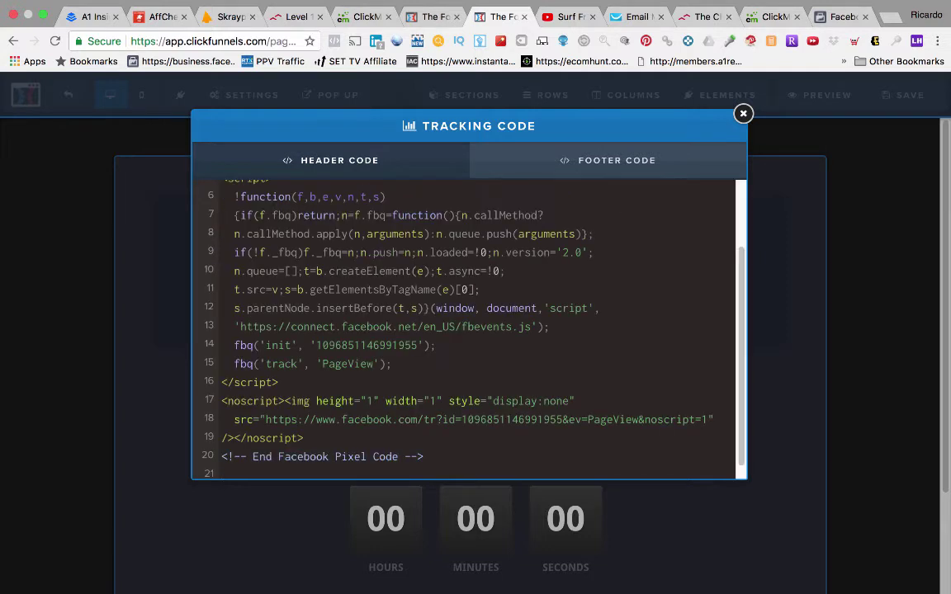
Look over the pasted Facebook pixel code and delete it from the header, keeping the ClickMagick tracking script
scroll(468, 330, "down", 1)
scroll(469, 331, "up", 3)
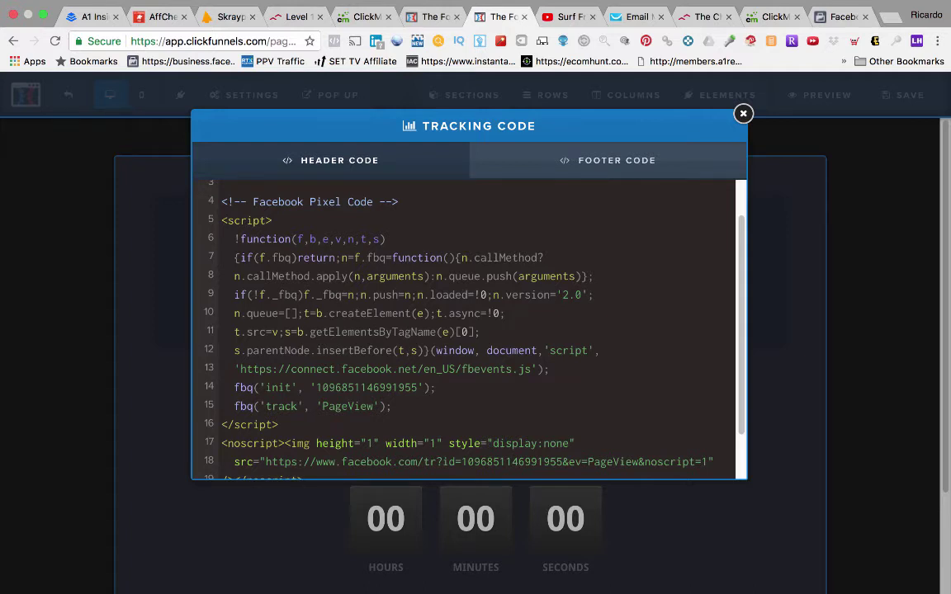
scroll(468, 331, "up", 1)
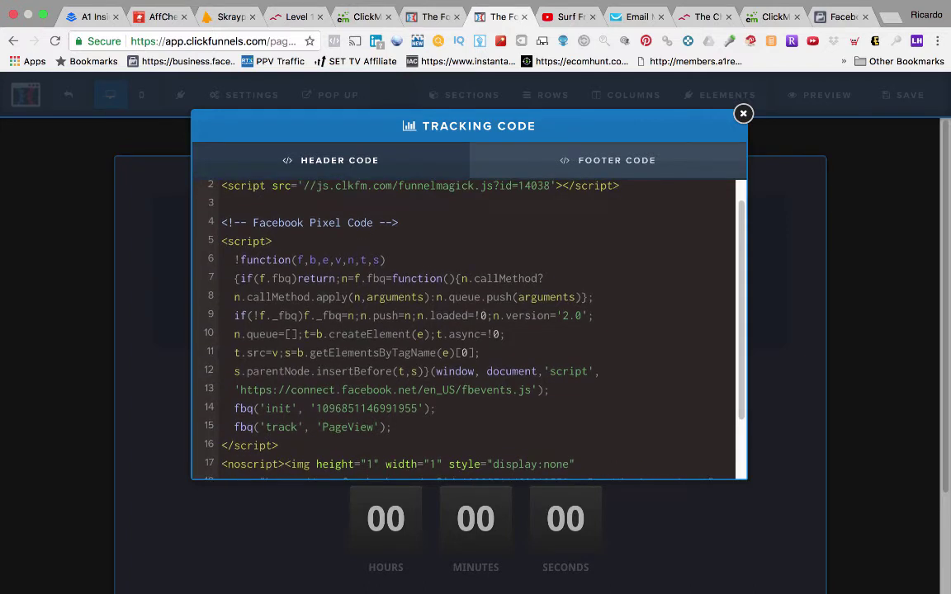
scroll(468, 330, "up", 1)
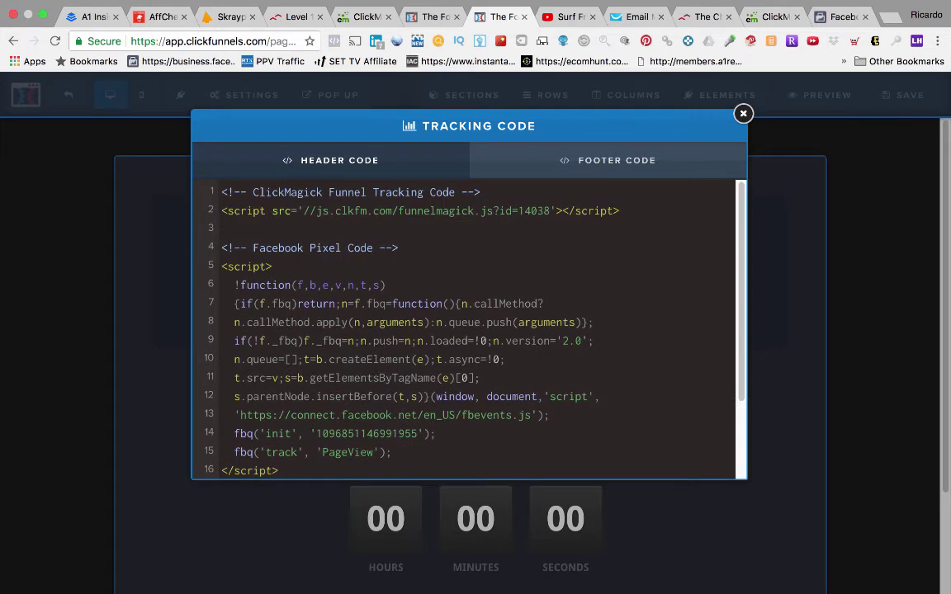
left_click_drag(221, 248, 423, 435)
key("BackSpace")
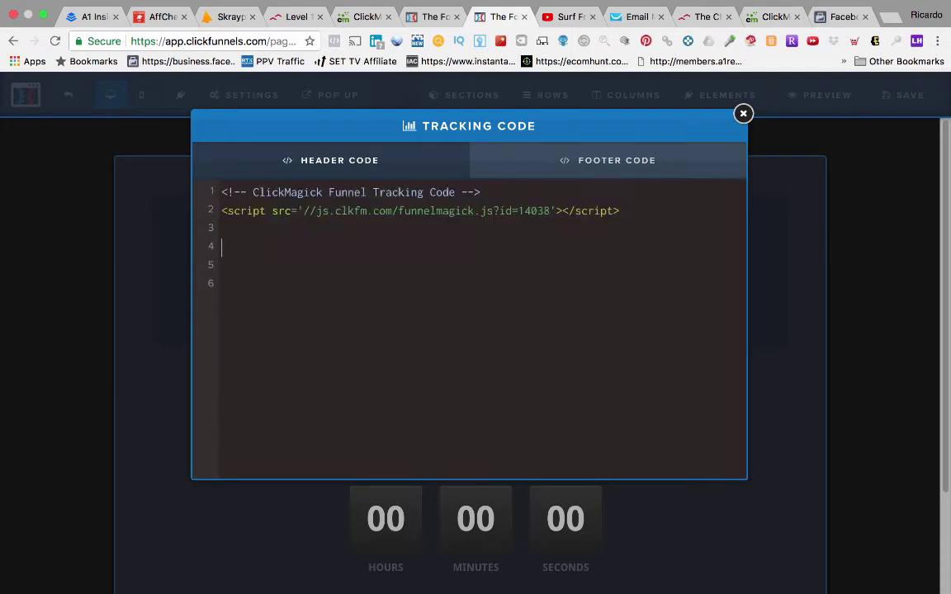
Close the tracking code, exit the page editor without saving, and return to the funnel's Optin overview after a glance at the page preview
left_click(743, 113)
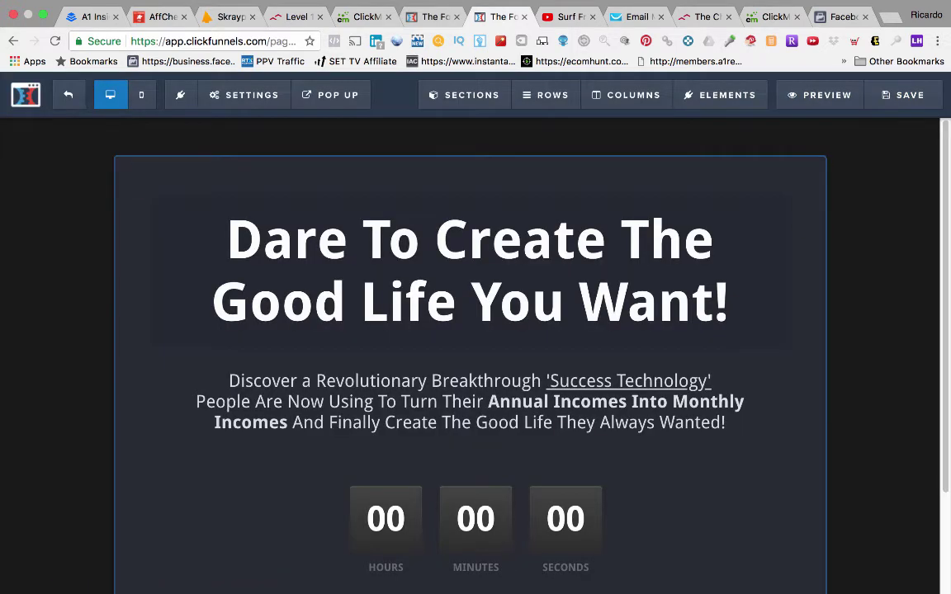
left_click(68, 95)
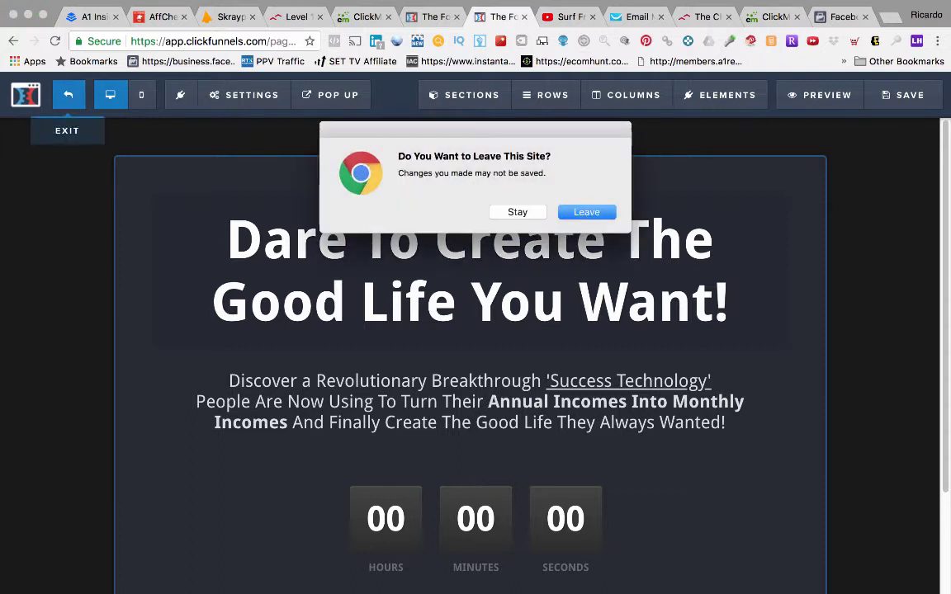
key("Return")
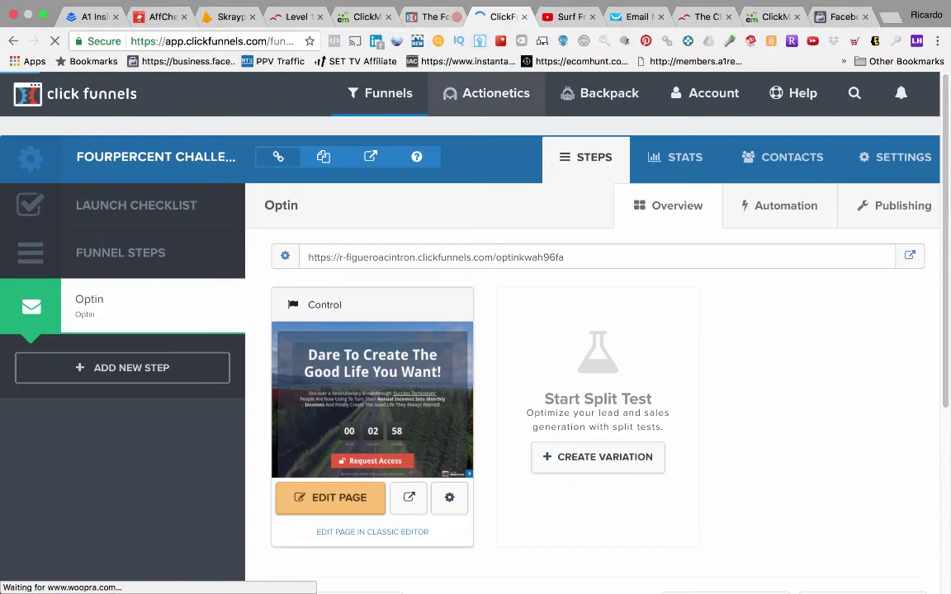
left_click(437, 16)
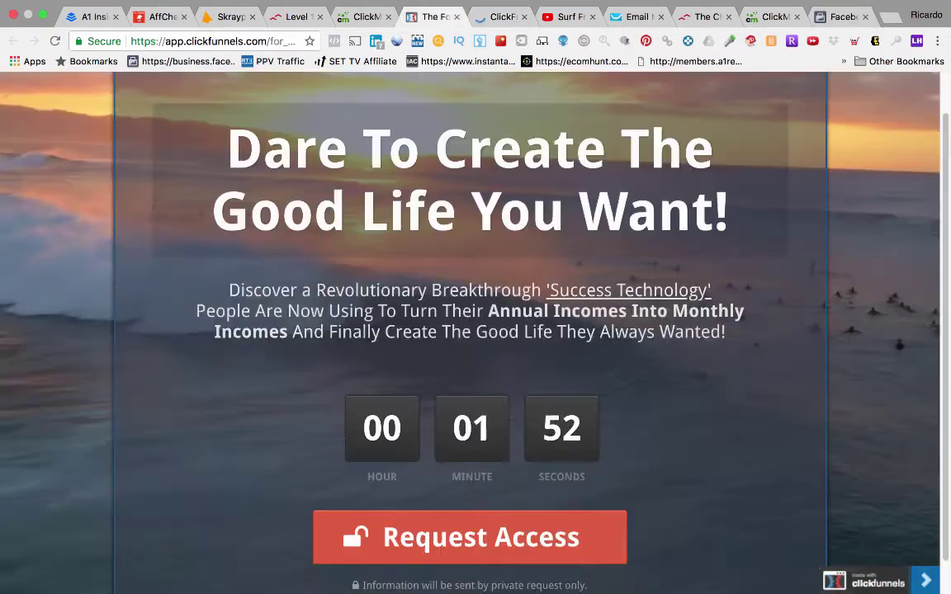
key("ctrl+Tab")
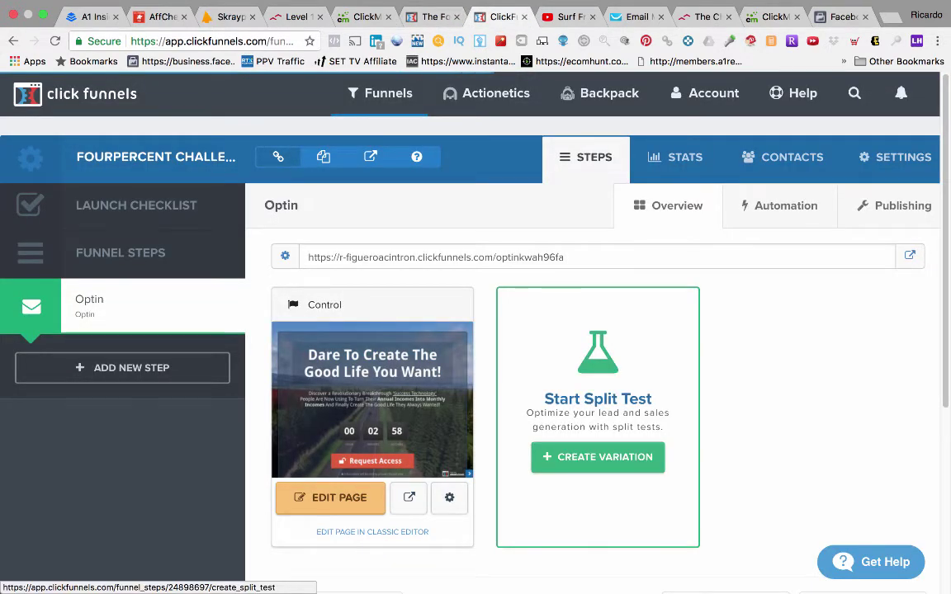
Create a split-test variation by duplicating the Optin page and divide the traffic 50% to each version
scroll(475, 330, "down", 1)
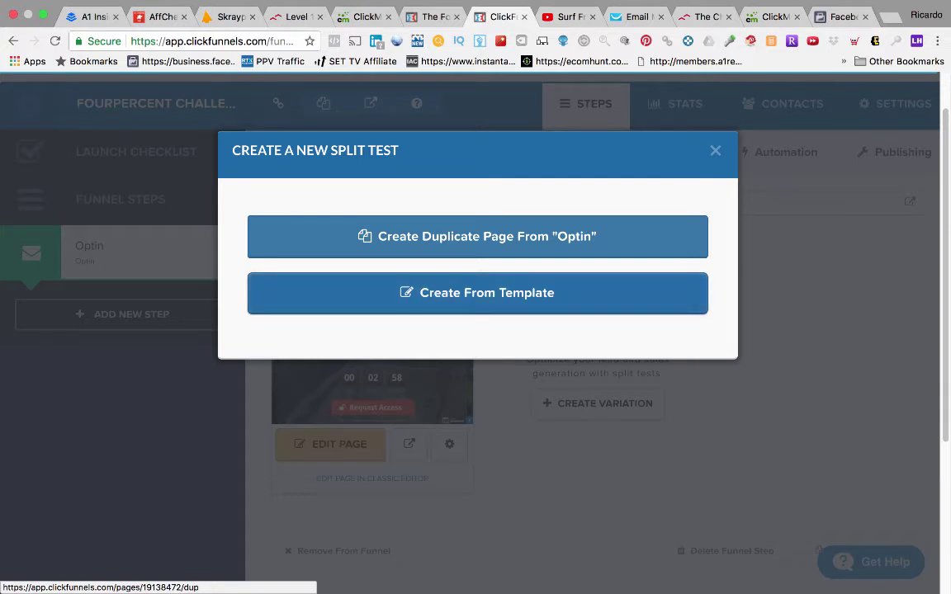
left_click(477, 236)
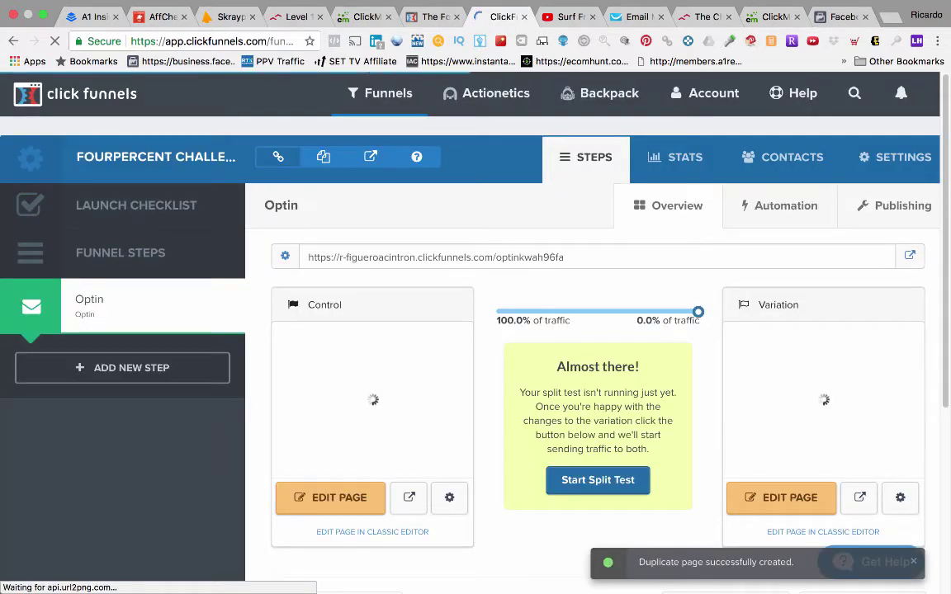
left_click_drag(497, 321, 597, 312)
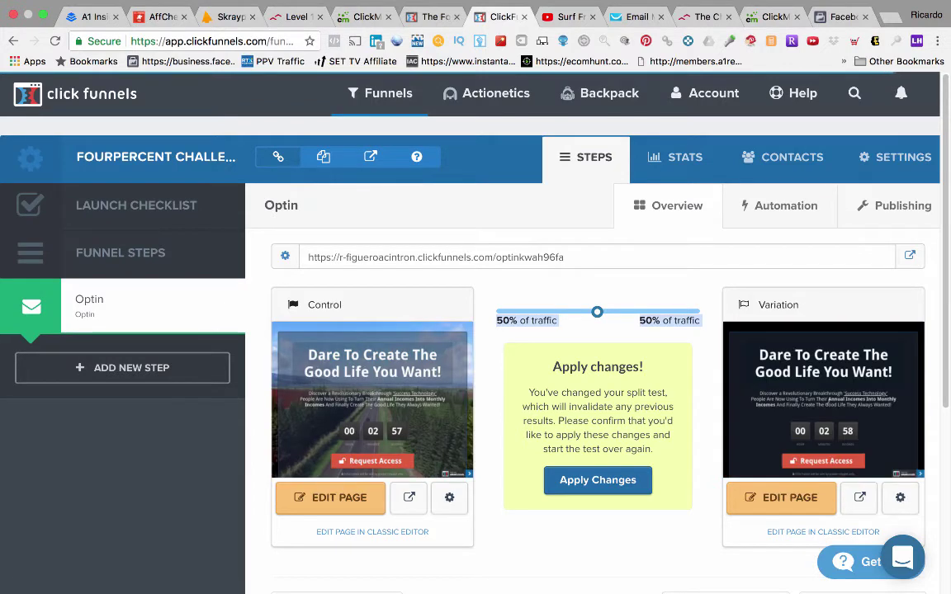
Open the variation page for editing and check its header tracking code, then close the tracking code without changes
scroll(595, 371, "down", 2)
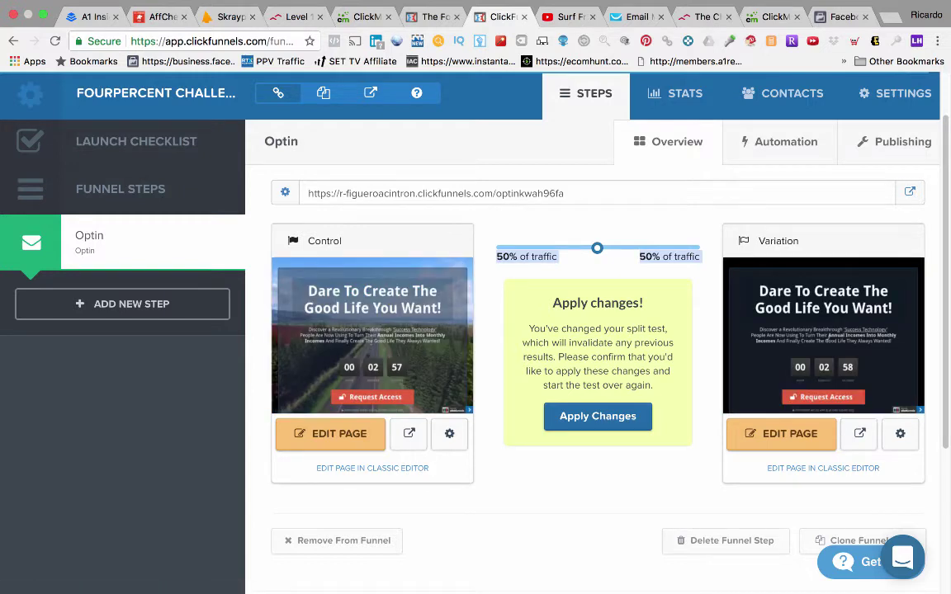
left_click(828, 338)
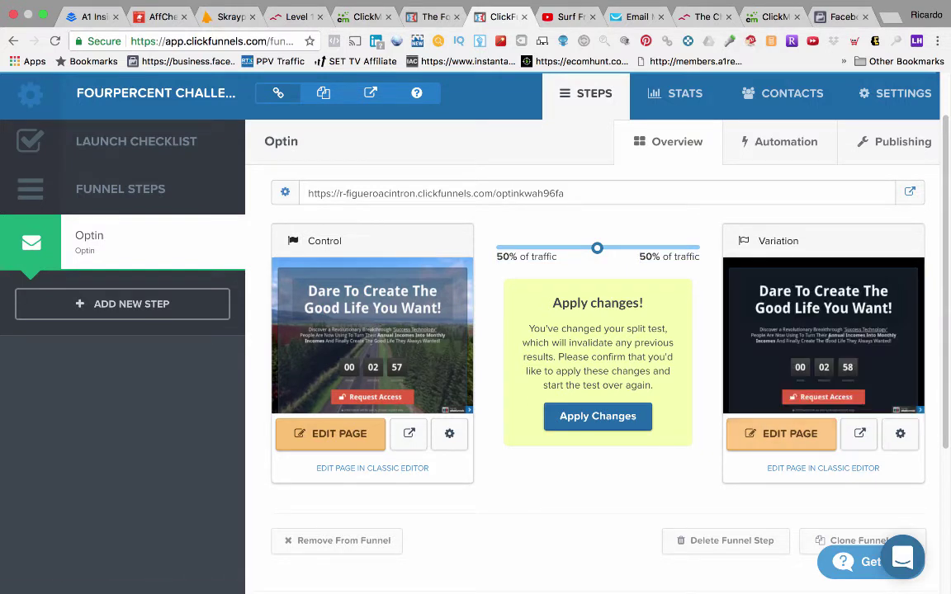
left_click(781, 433)
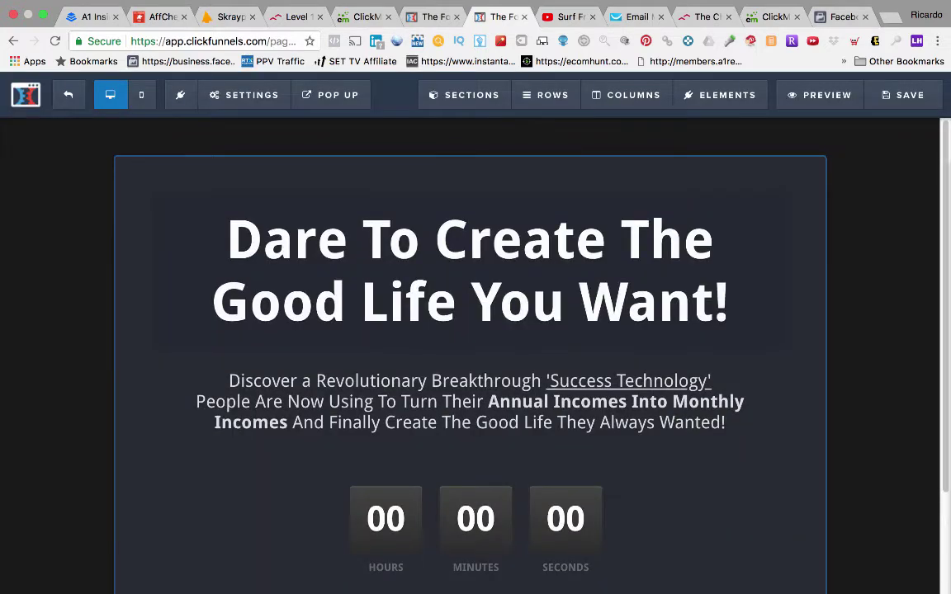
left_click(244, 95)
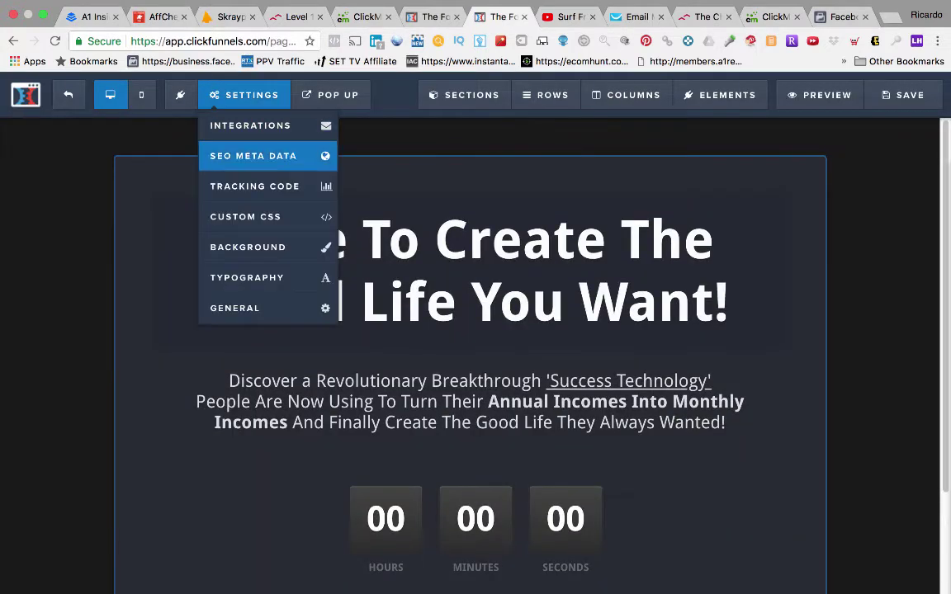
left_click(256, 185)
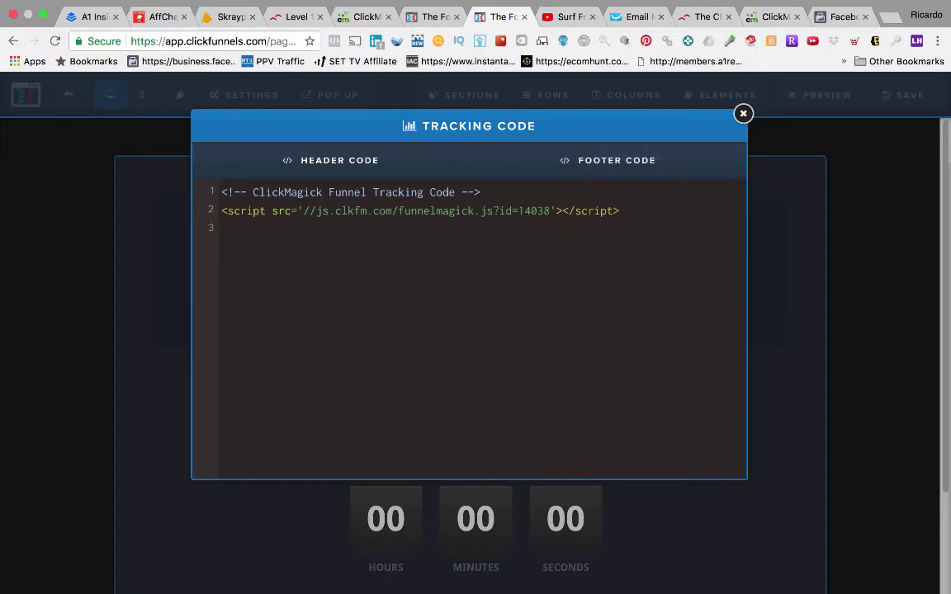
left_click(743, 113)
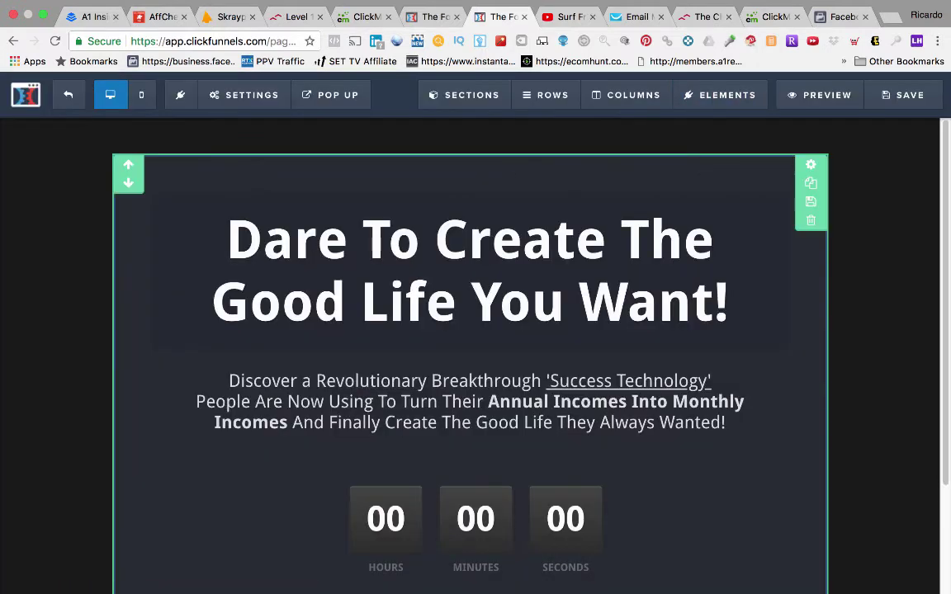
Exit the variation's page editor and open the account's Integrations settings
mouse_move(244, 95)
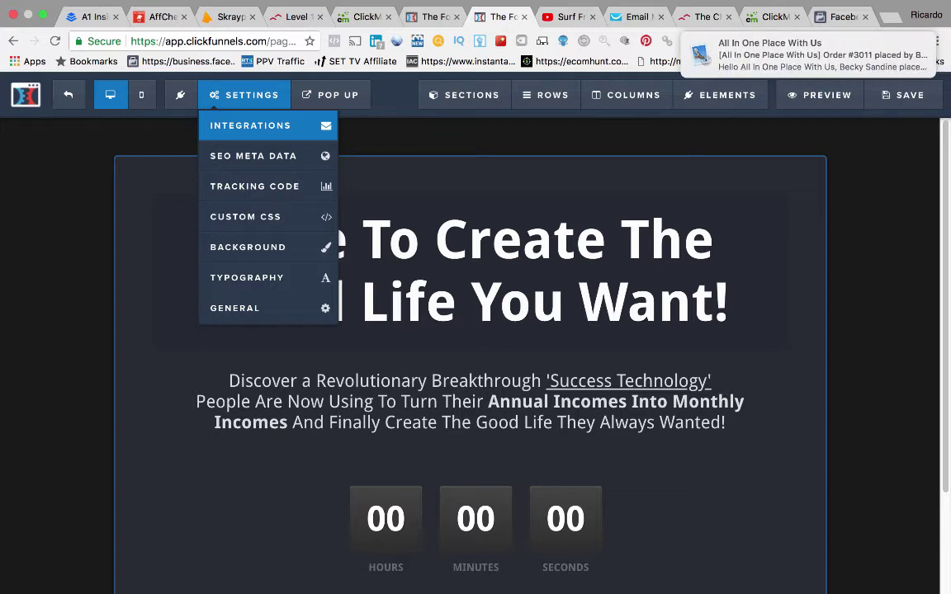
mouse_move(808, 55)
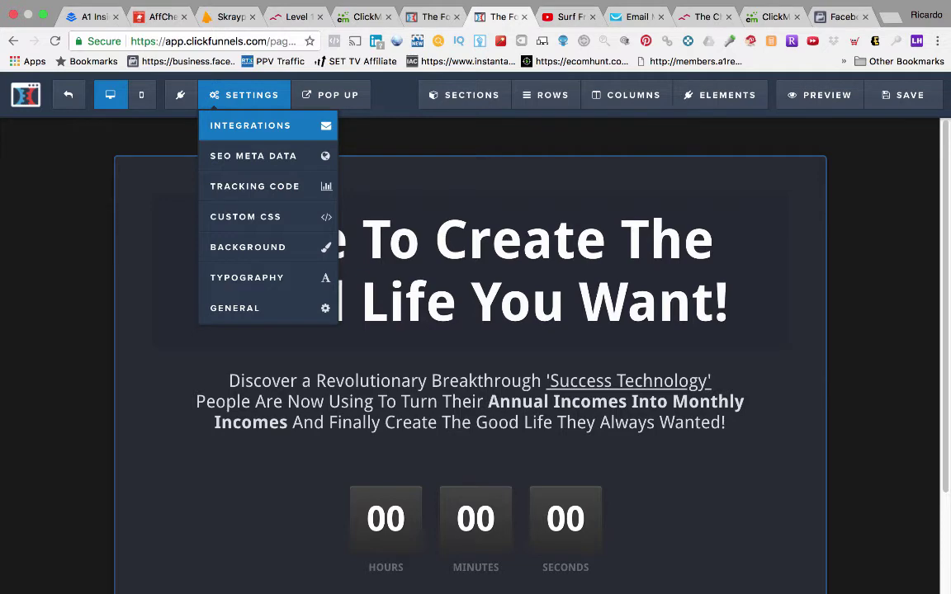
left_click(69, 95)
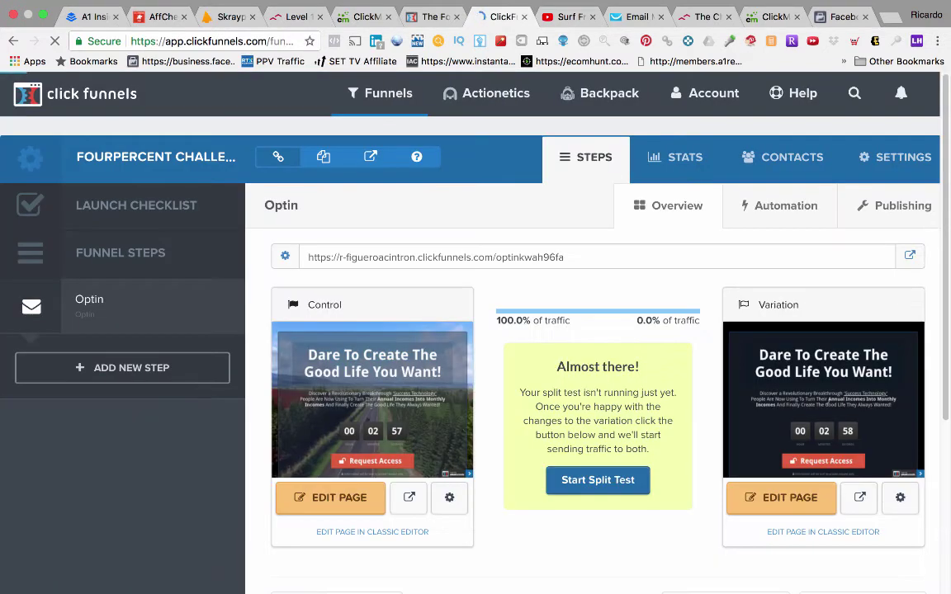
mouse_move(705, 94)
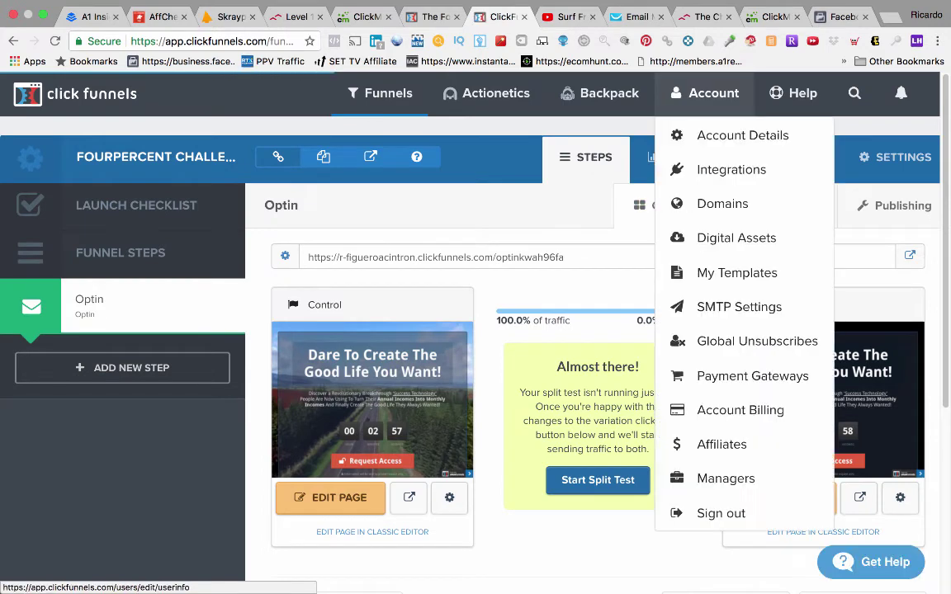
left_click(732, 170)
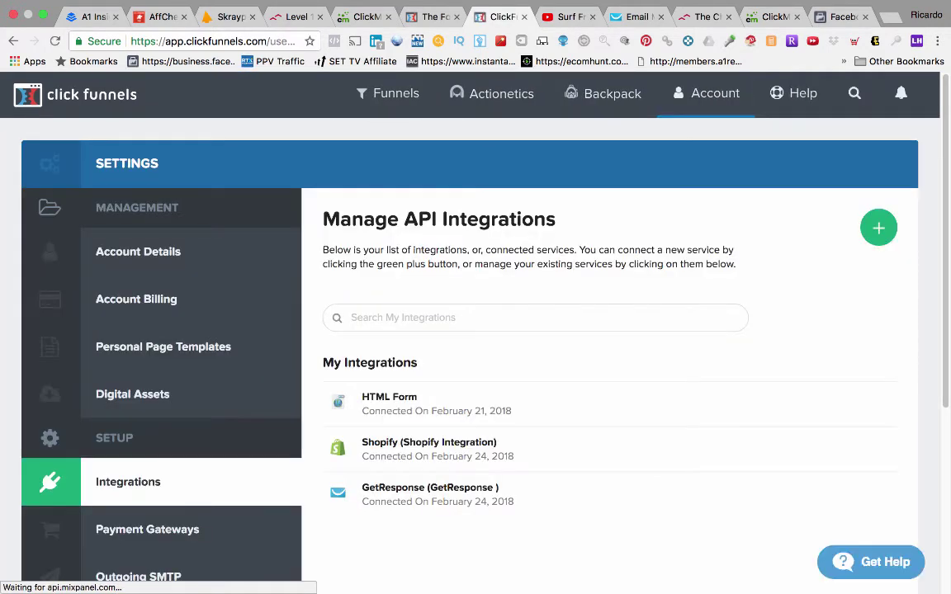
Browse the services available for a new integration, including GetResponse, then return to the list of connected integrations
left_click(879, 228)
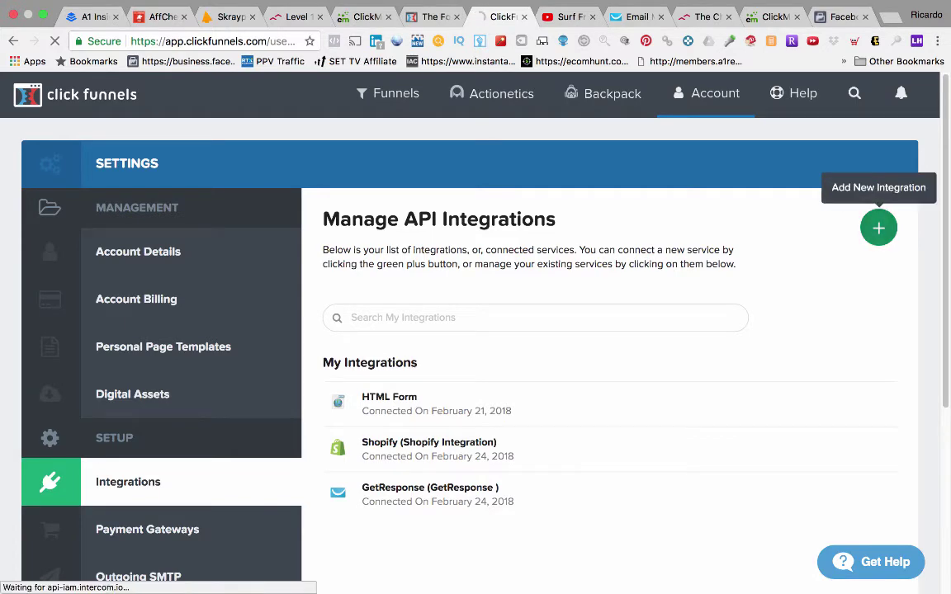
scroll(879, 228, "down", 5)
scroll(528, 371, "down", 4)
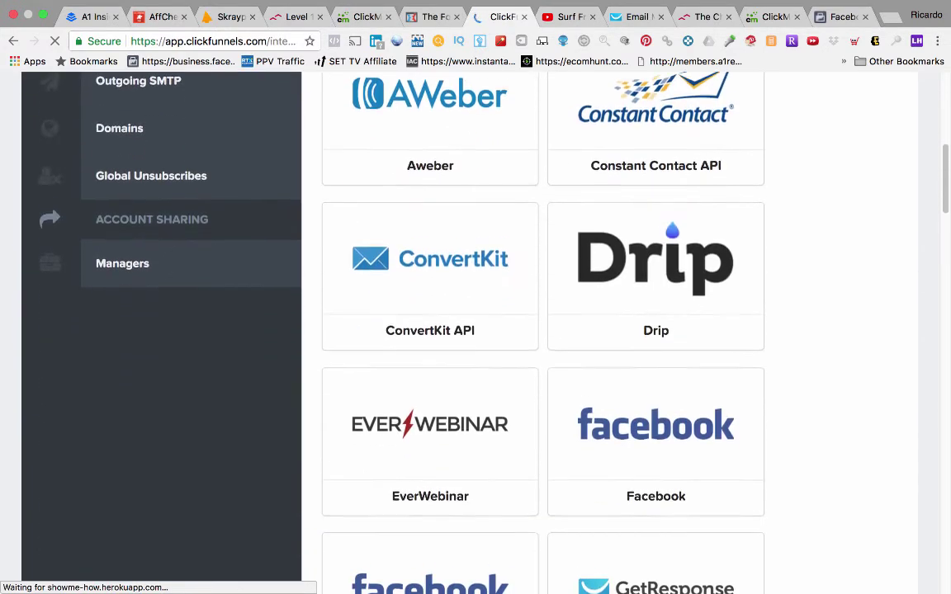
scroll(537, 372, "down", 5)
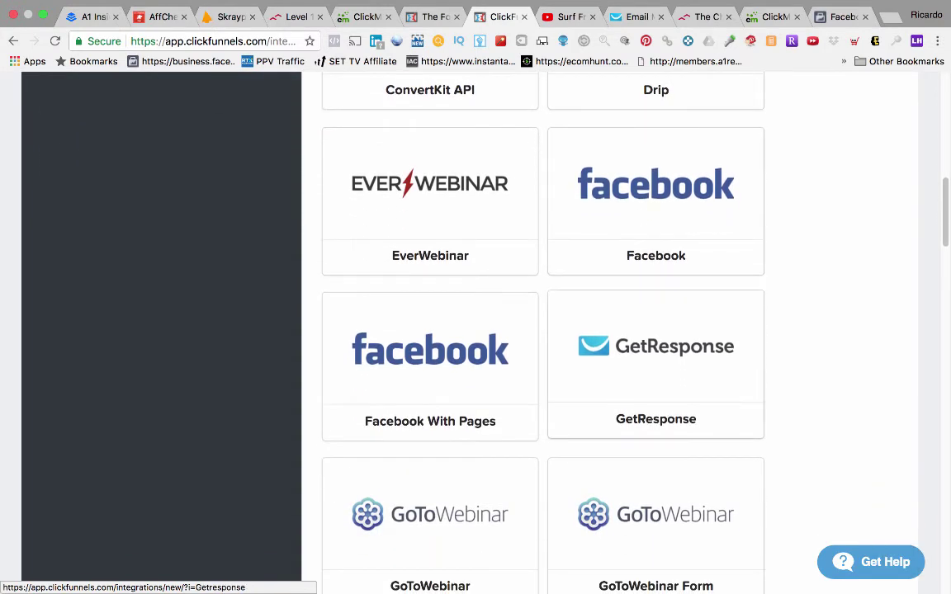
scroll(655, 363, "up", 10)
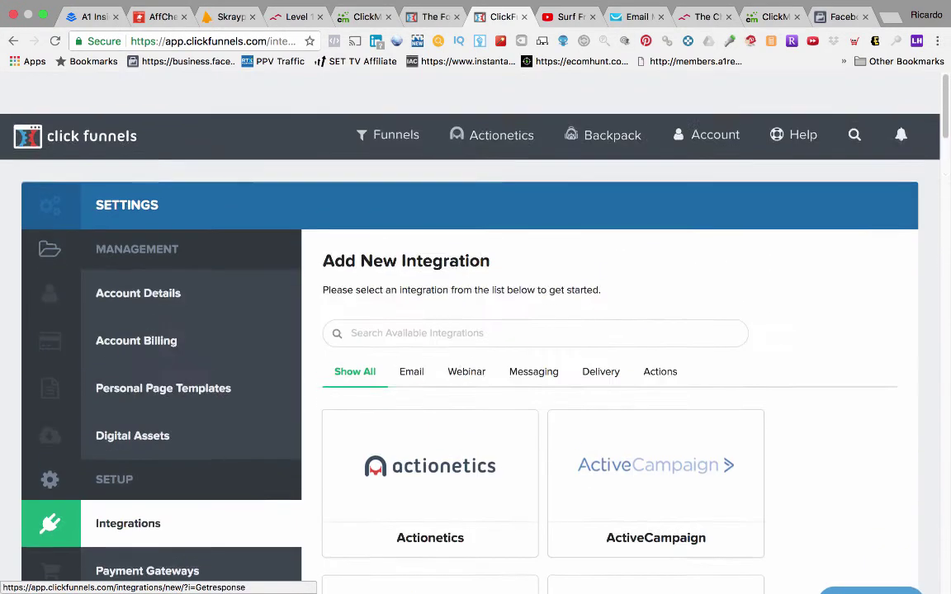
scroll(528, 371, "down", 3)
scroll(528, 372, "up", 3)
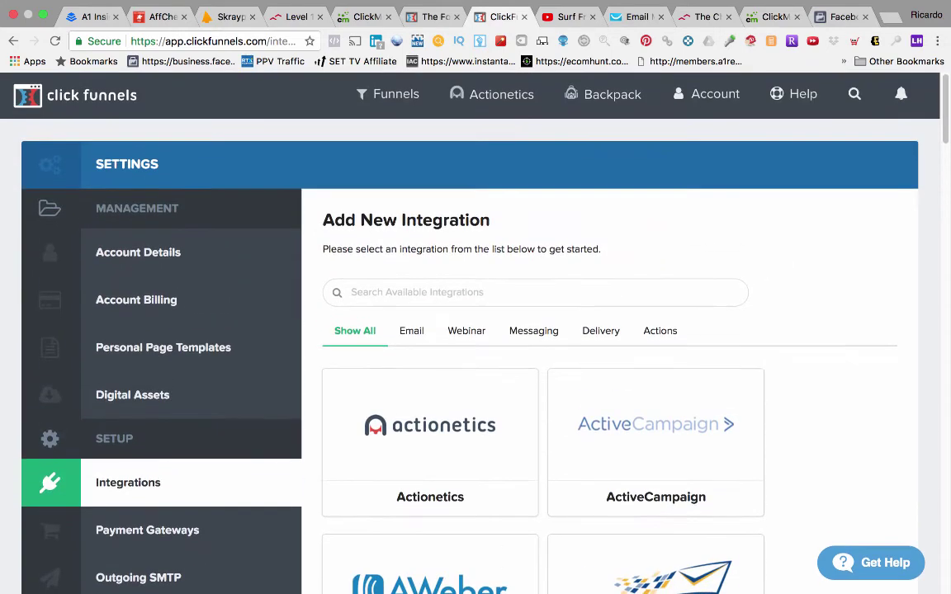
left_click(13, 40)
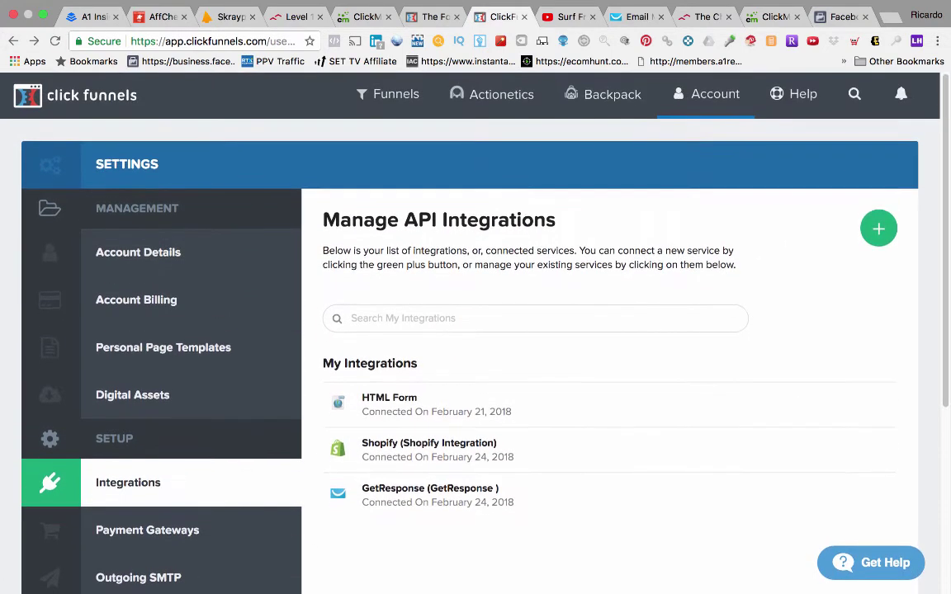
Start adding a new GetResponse integration and open its nickname field for entry
left_click(878, 228)
scroll(655, 330, "down", 5)
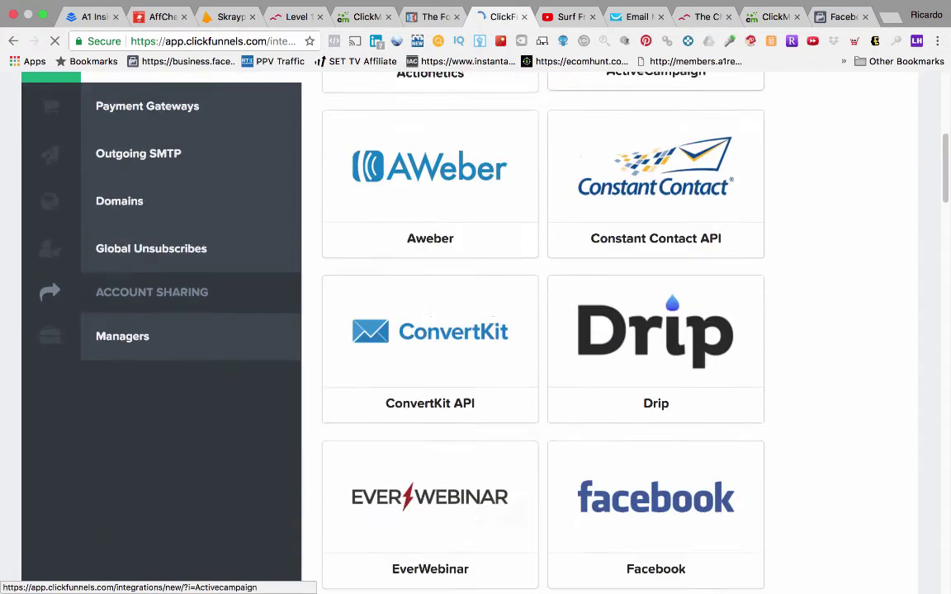
scroll(544, 330, "down", 6)
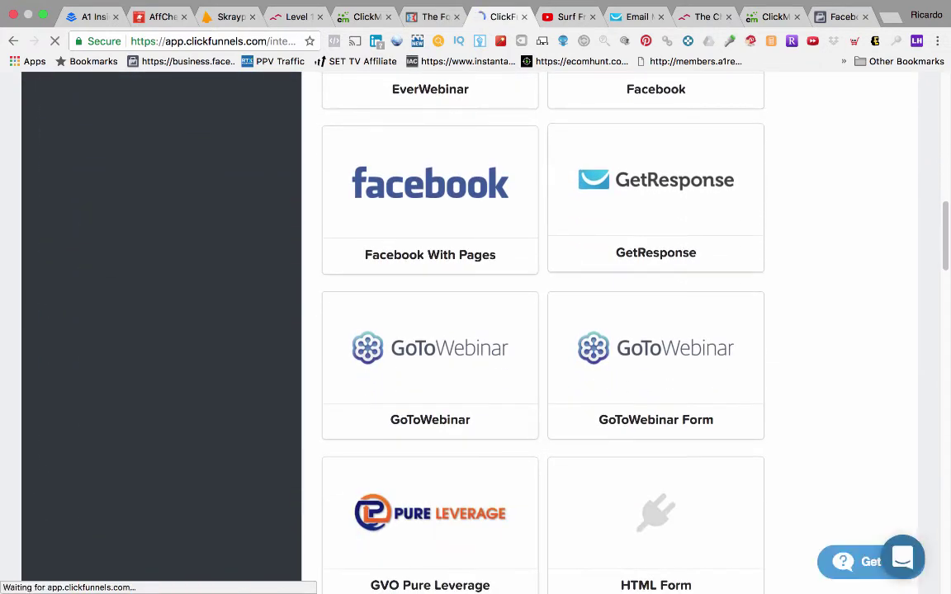
scroll(476, 330, "down", 2)
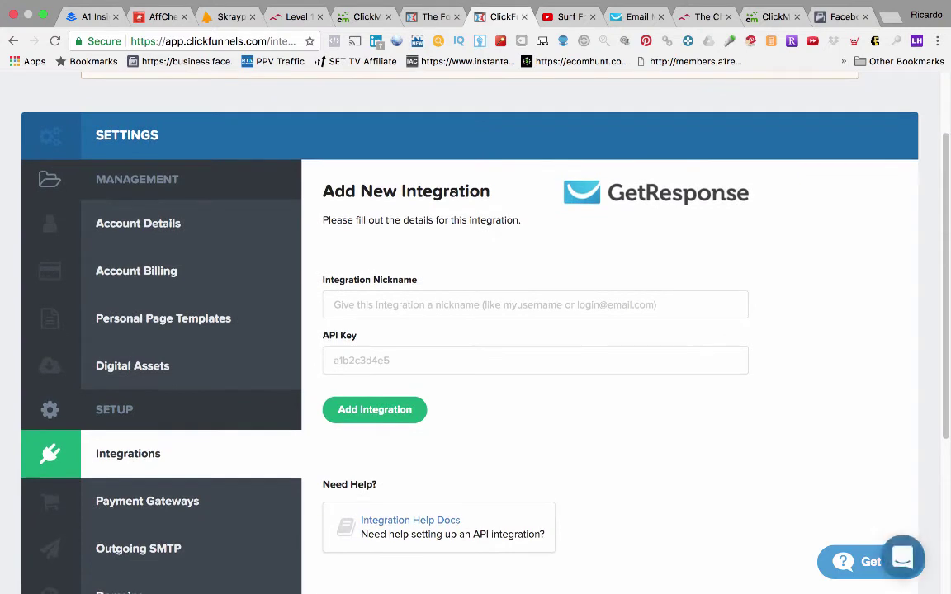
left_click(333, 304)
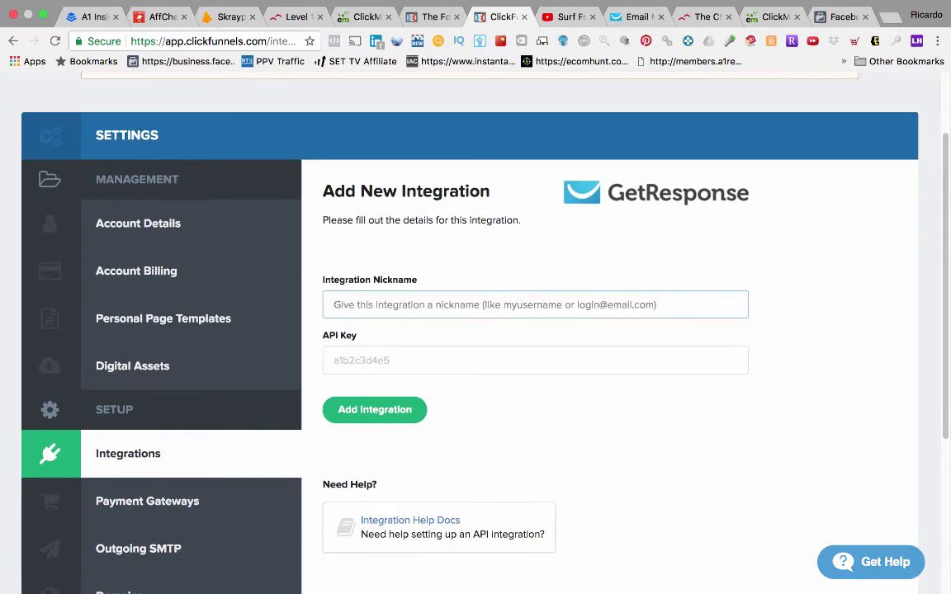
Switch to GetResponse and copy the default API key from the account's Integrations & API settings
left_click(627, 17)
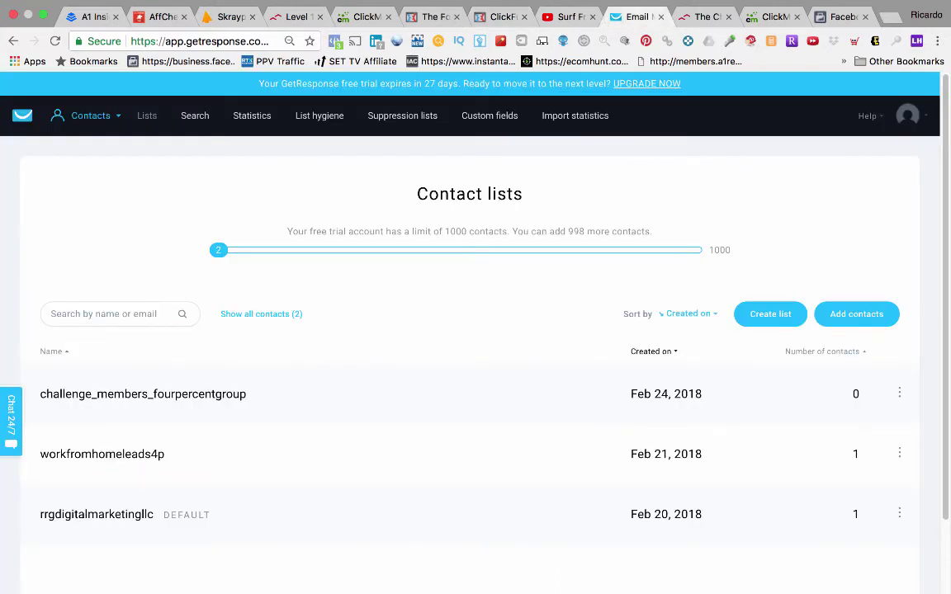
left_click(908, 114)
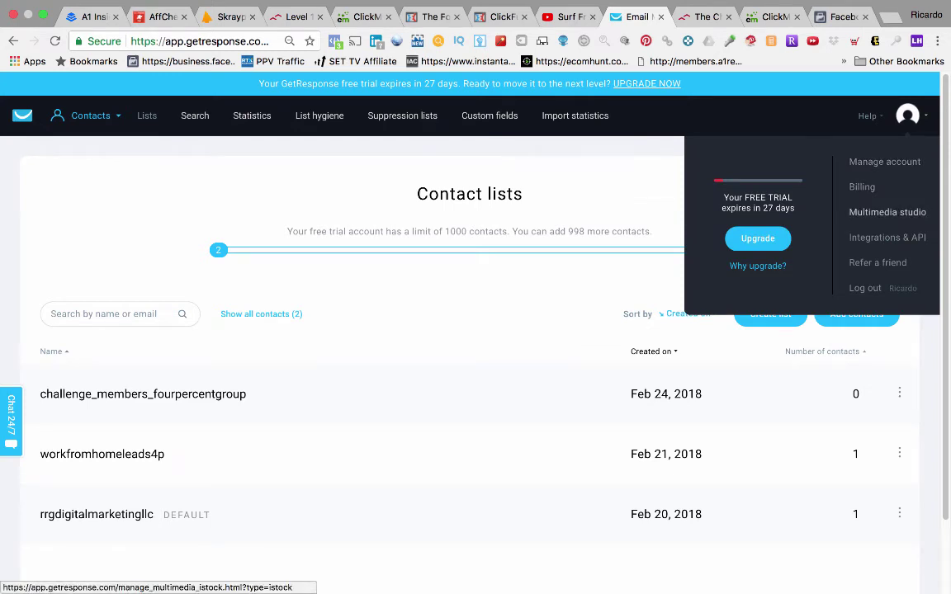
left_click(887, 237)
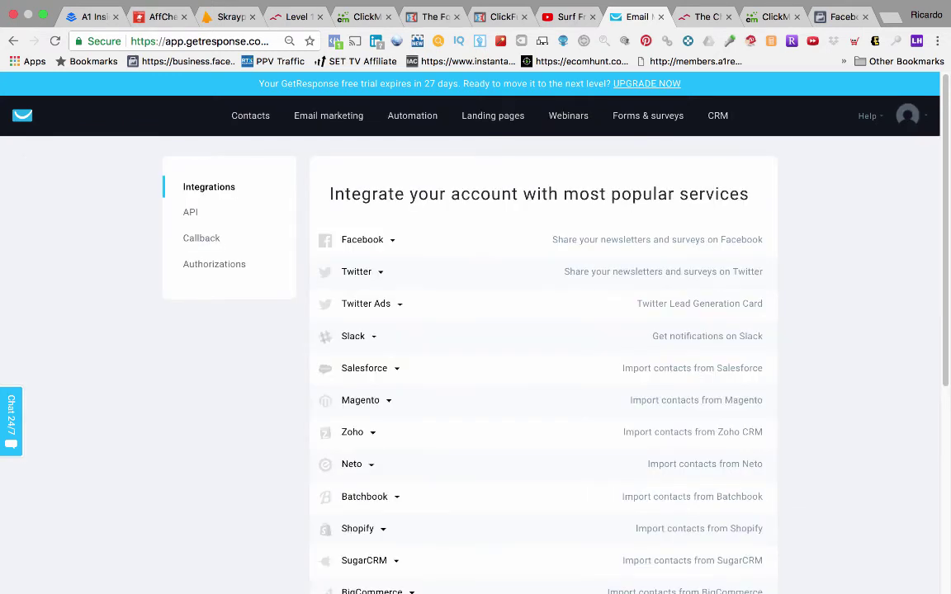
left_click(190, 212)
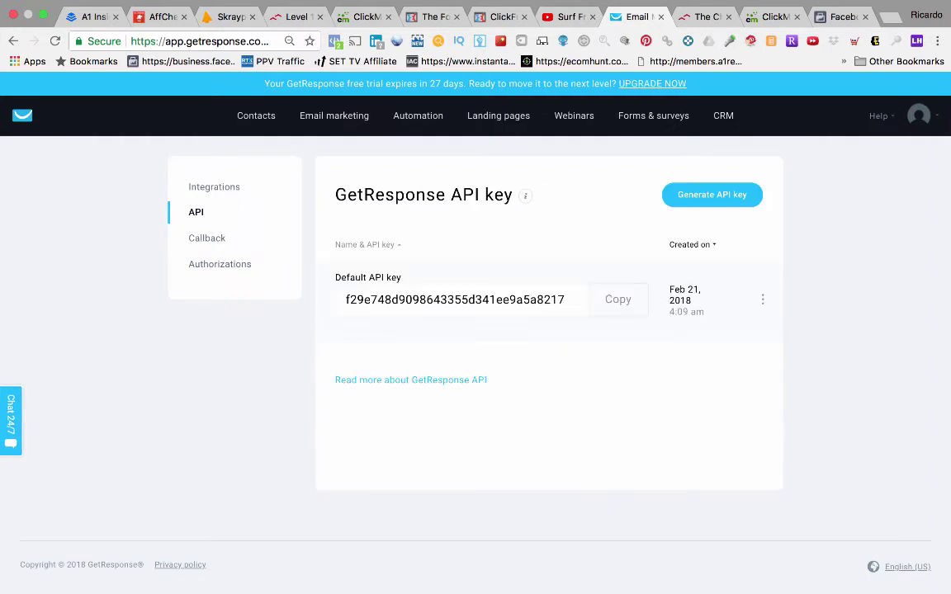
left_click(618, 298)
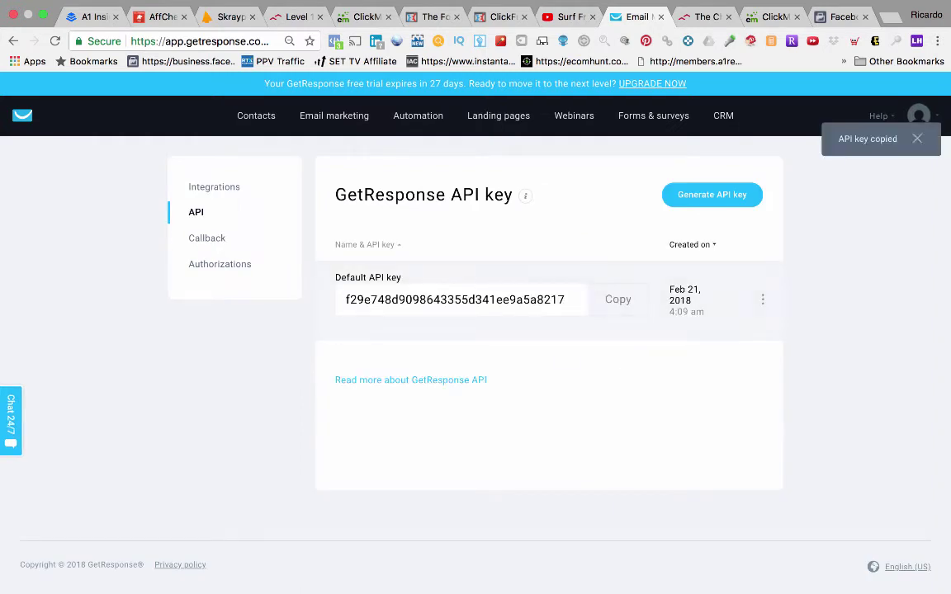
Return to the ClickFunnels GetResponse integration form and review where the API key and nickname go
left_click(493, 16)
left_click(335, 360)
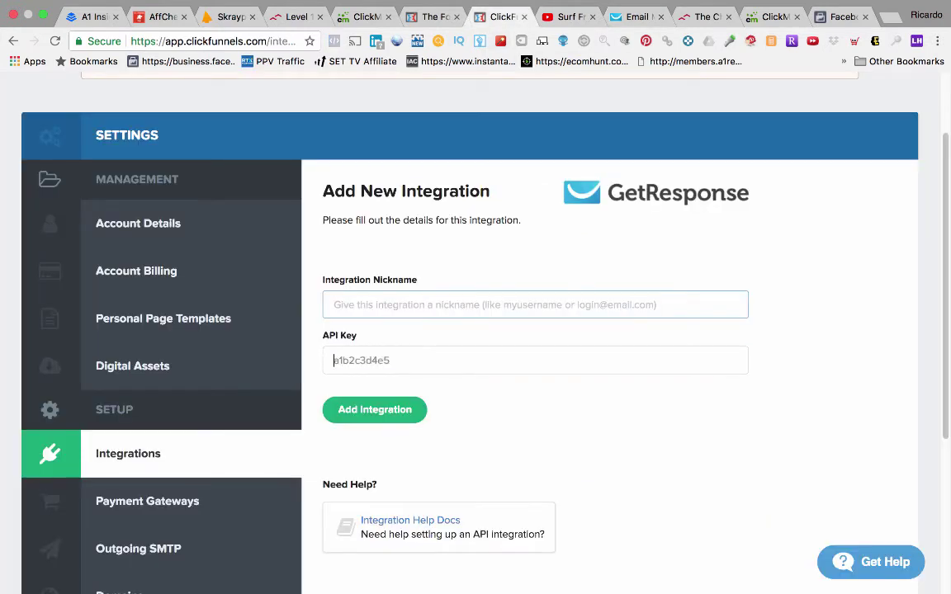
scroll(475, 330, "down", 1)
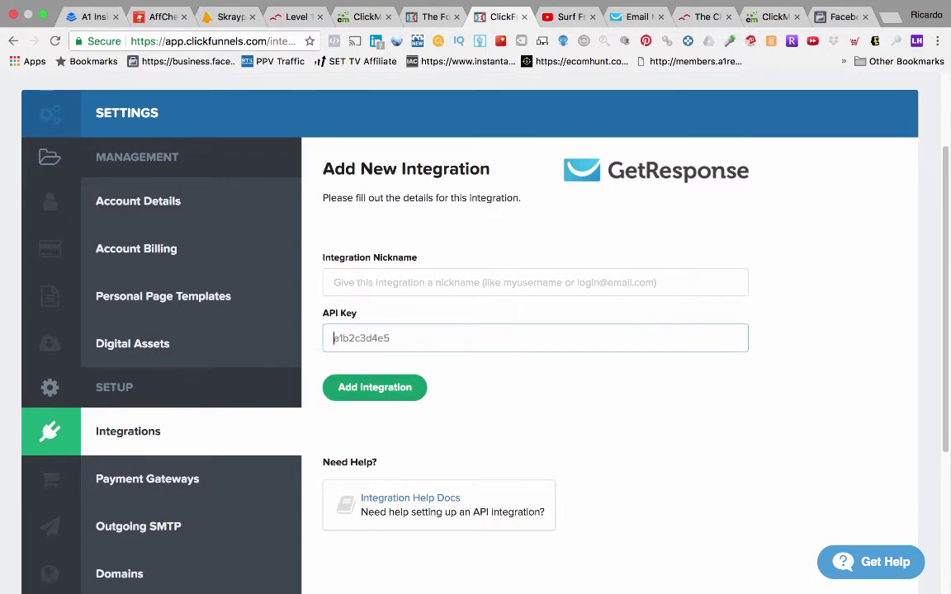
scroll(475, 330, "down", 3)
scroll(476, 331, "up", 3)
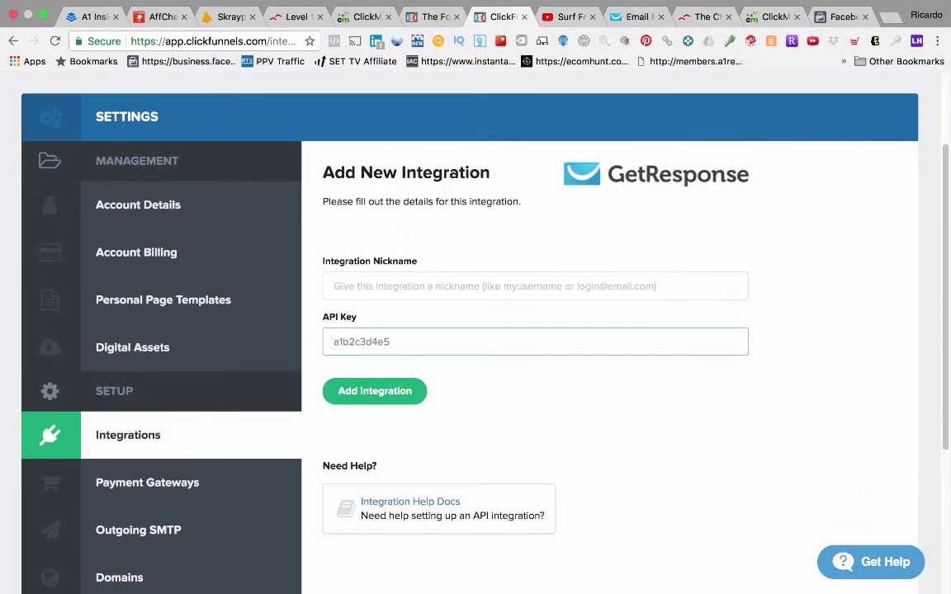
scroll(475, 330, "up", 2)
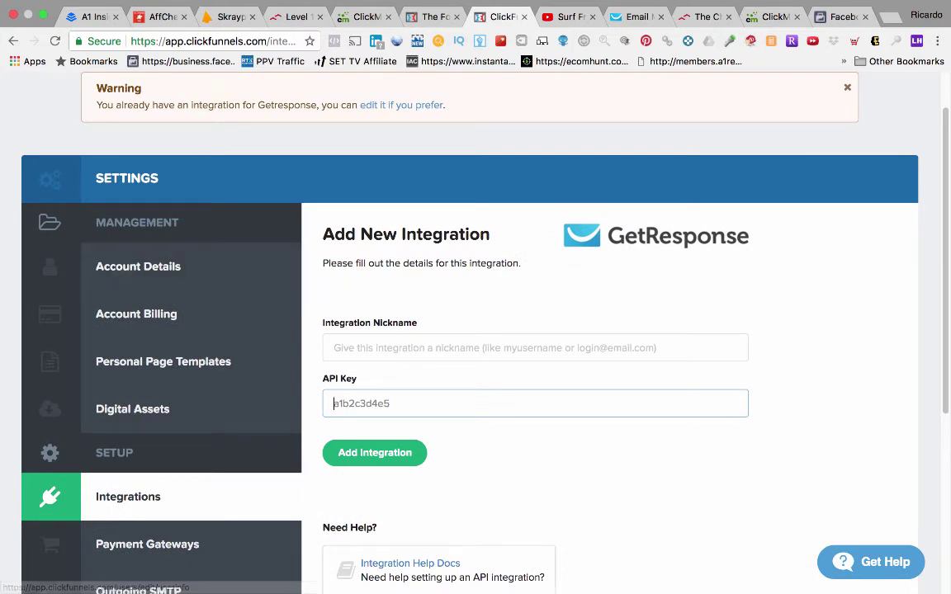
scroll(476, 330, "up", 2)
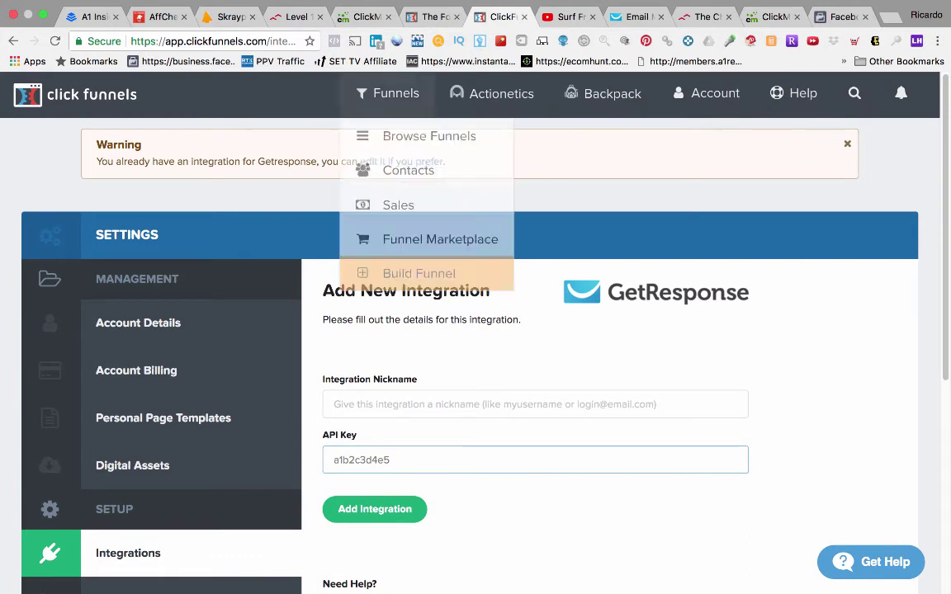
Leave the new integration form without adding anything and return to the variation's page editor
mouse_move(388, 93)
left_click(13, 41)
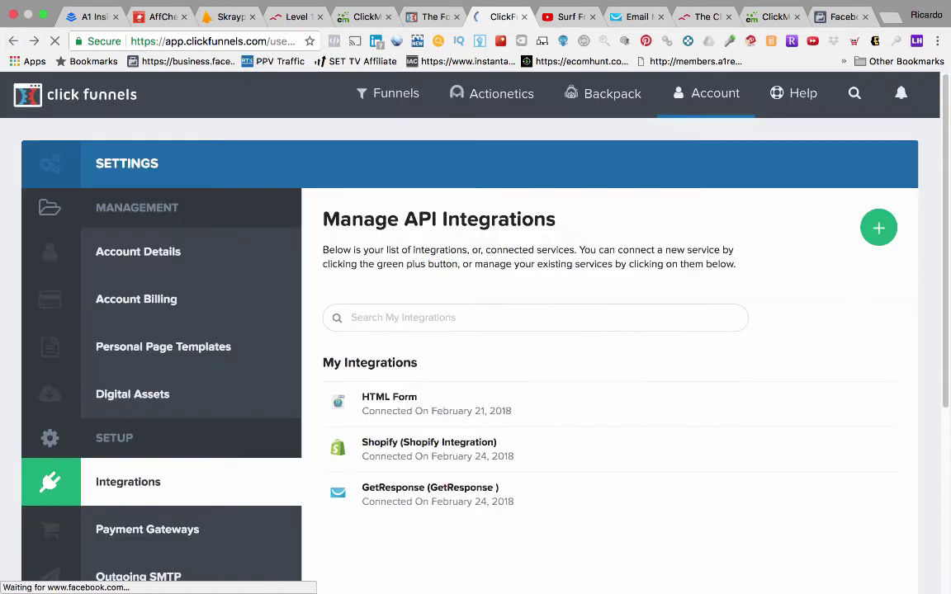
left_click(13, 41)
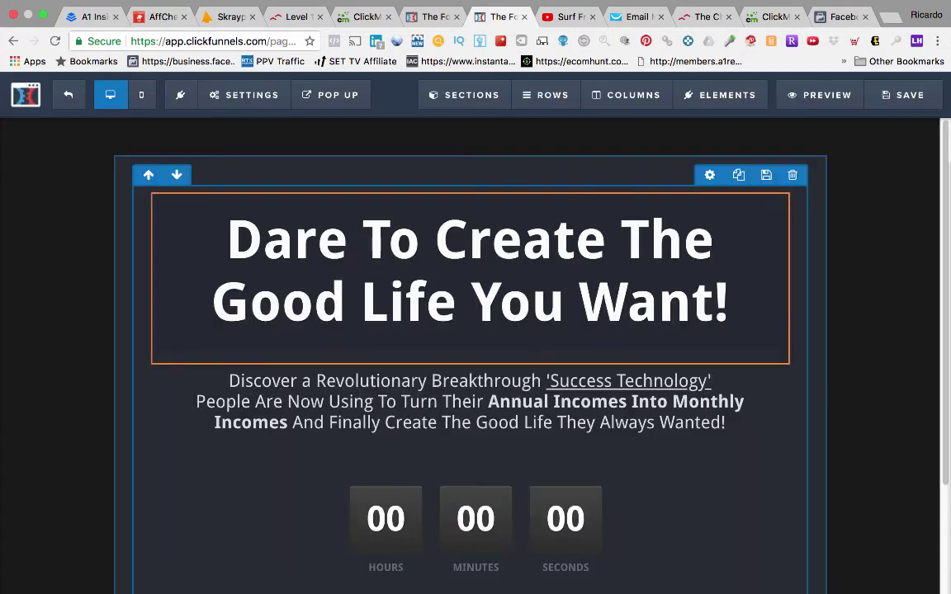
Open the page's email integration settings and select GetResponse as the autoresponder integration
mouse_move(244, 95)
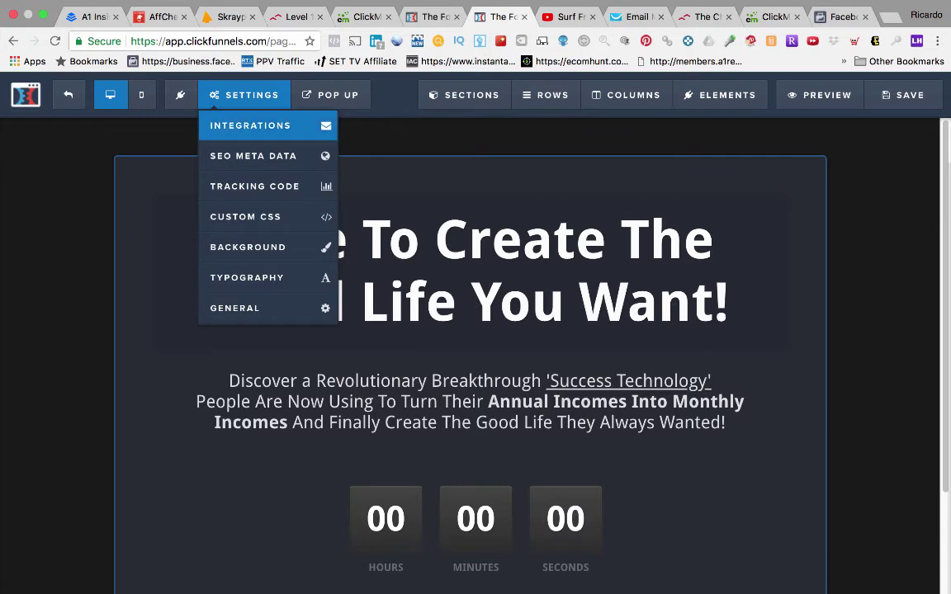
left_click(250, 125)
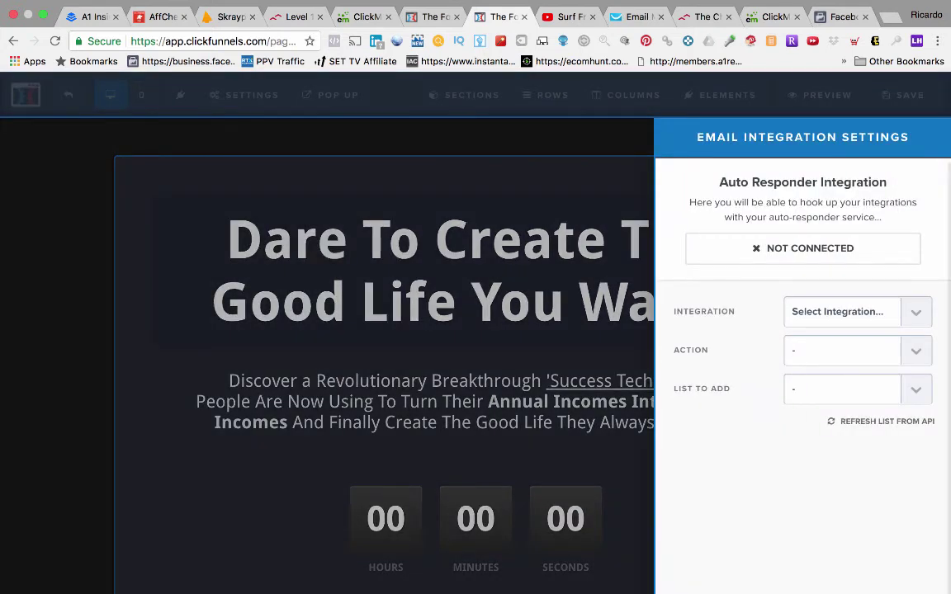
left_click(857, 312)
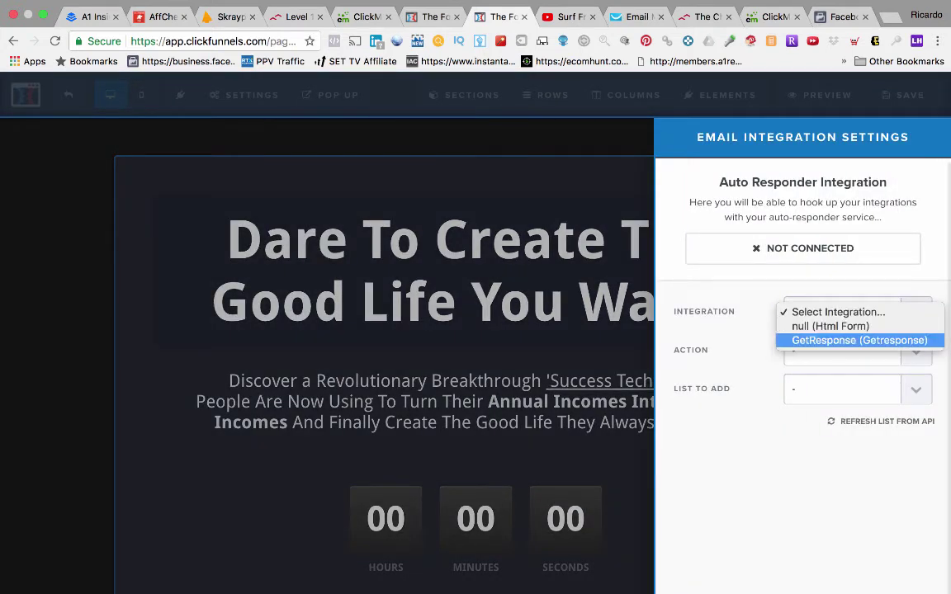
key("Return")
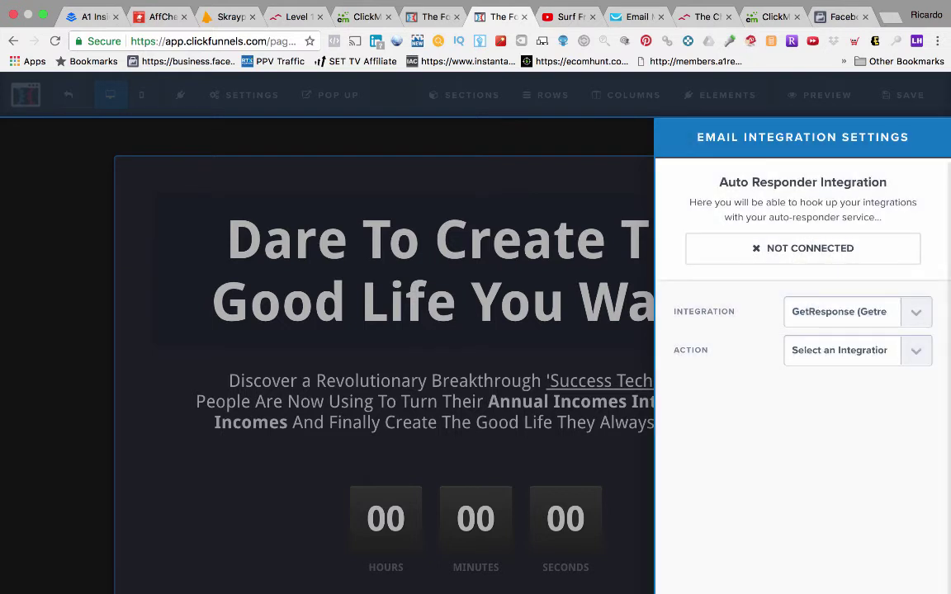
Set the integration action to Add To Campaign with the workfromhomeleads4p list, and save the page
left_click(857, 350)
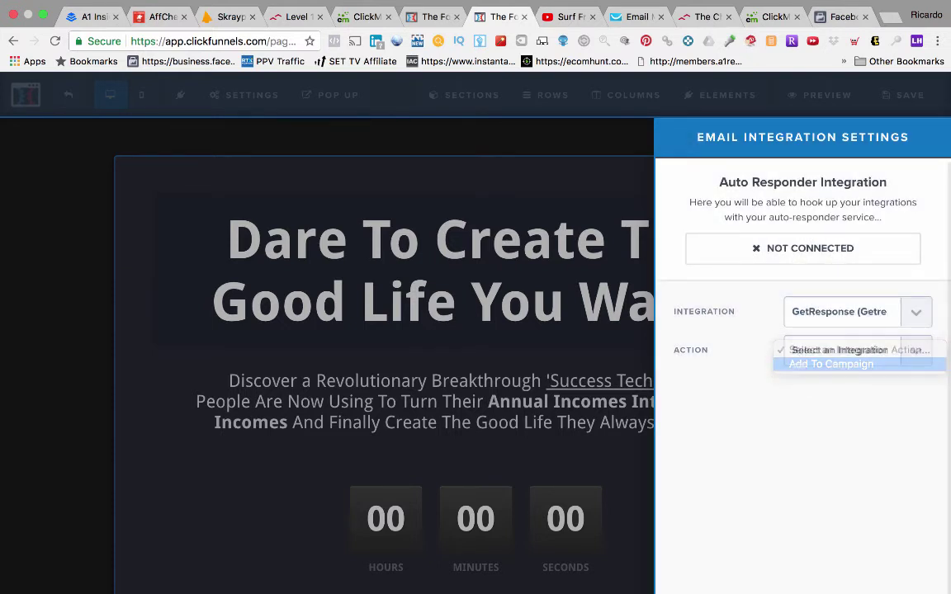
key("Return")
key("Tab")
key("space")
key("Down")
key("Down")
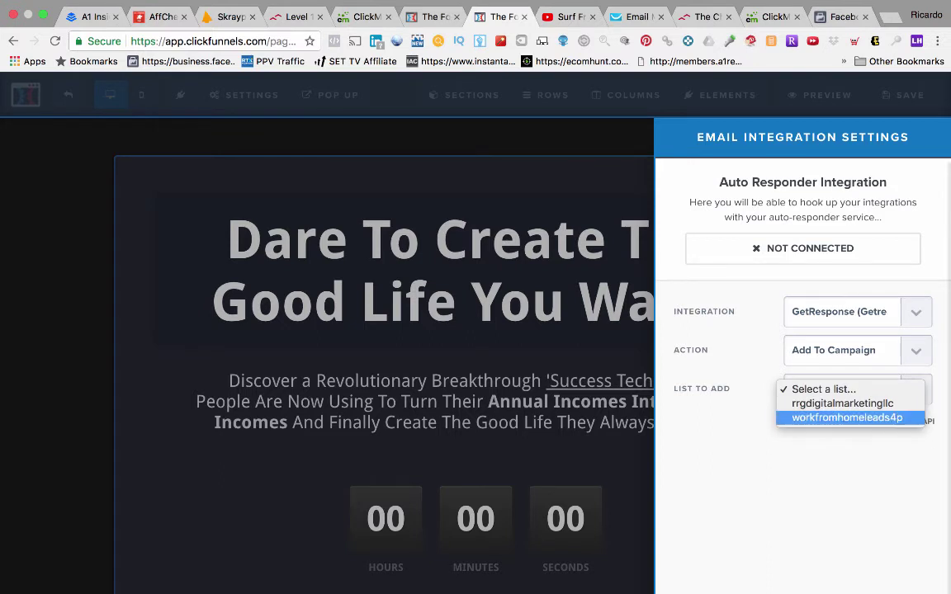
key("Return")
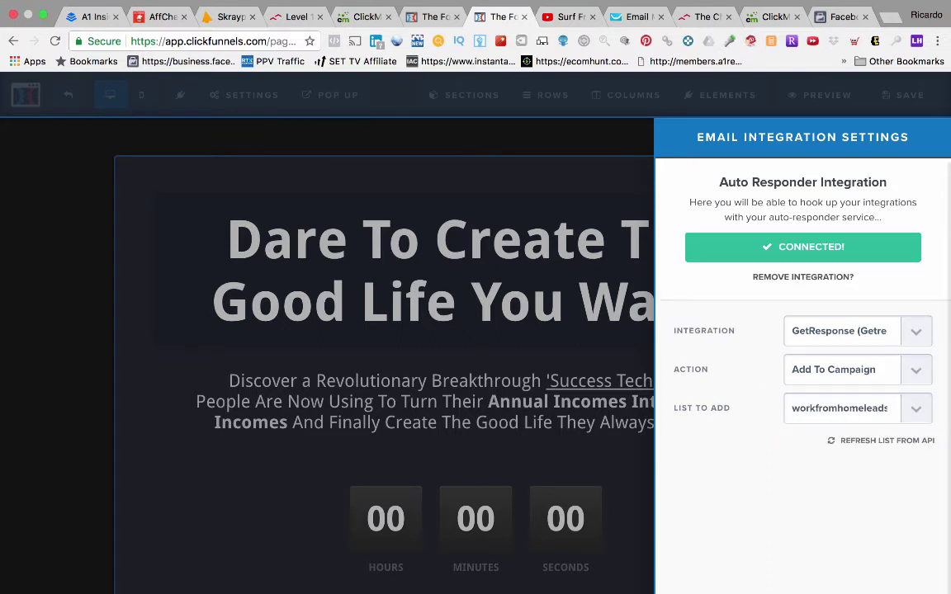
key("Escape")
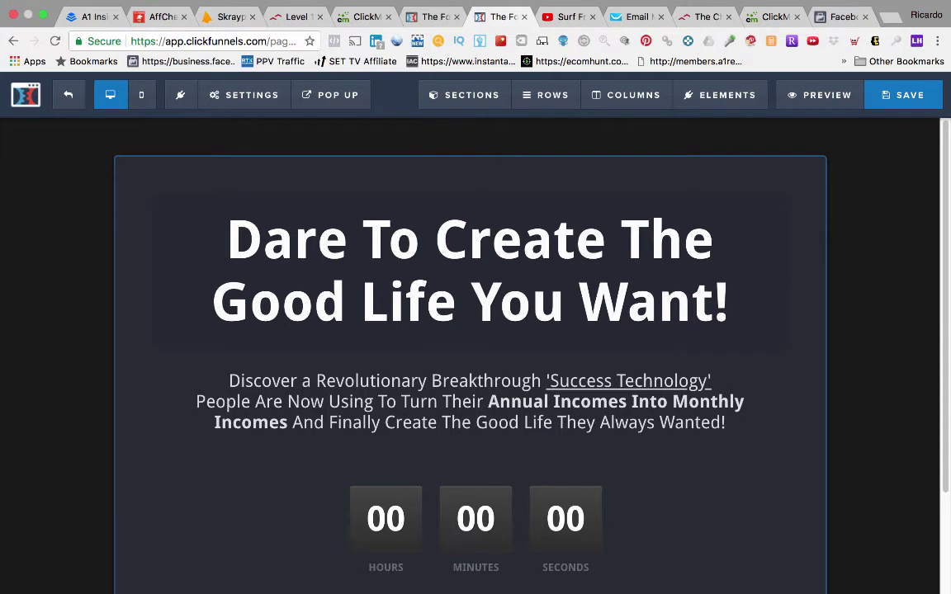
left_click(903, 95)
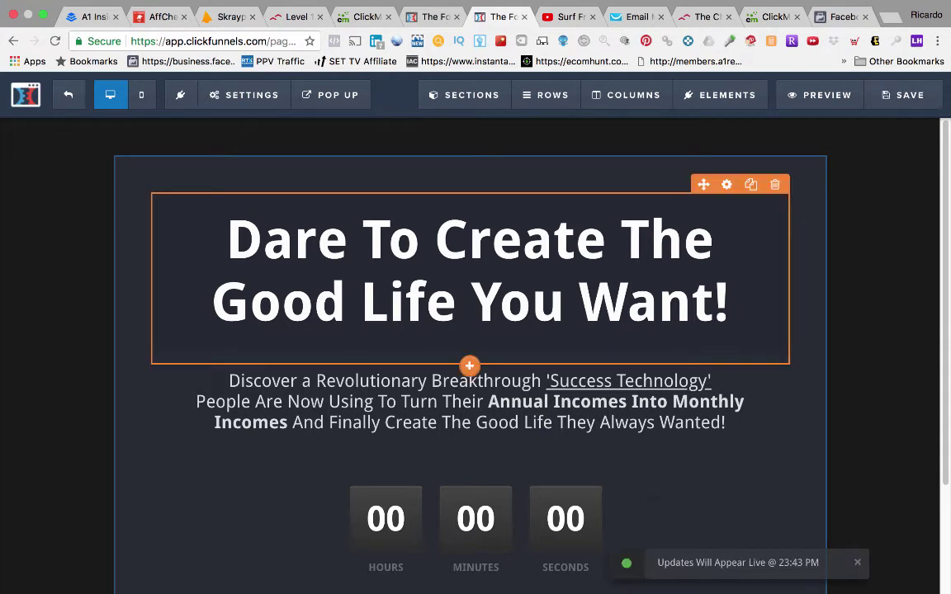
Open the minute countdown timer's settings and review its duration, expire action and re-visit action
scroll(471, 355, "down", 2)
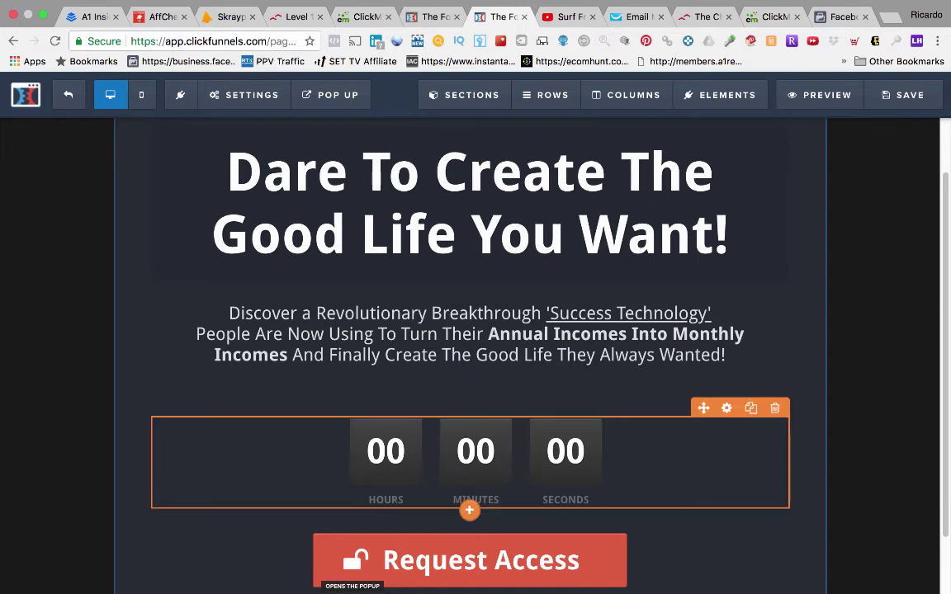
left_click(727, 408)
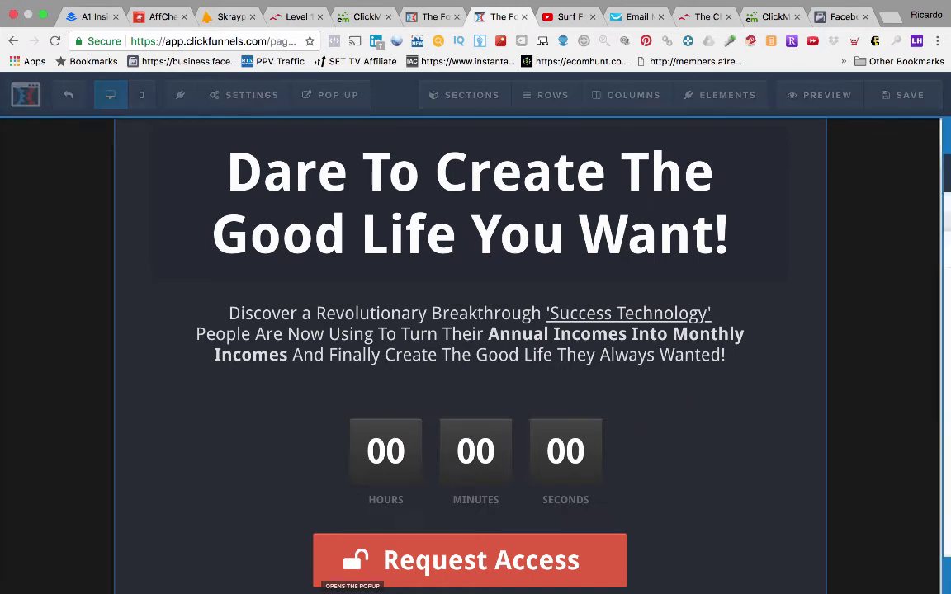
scroll(800, 371, "down", 1)
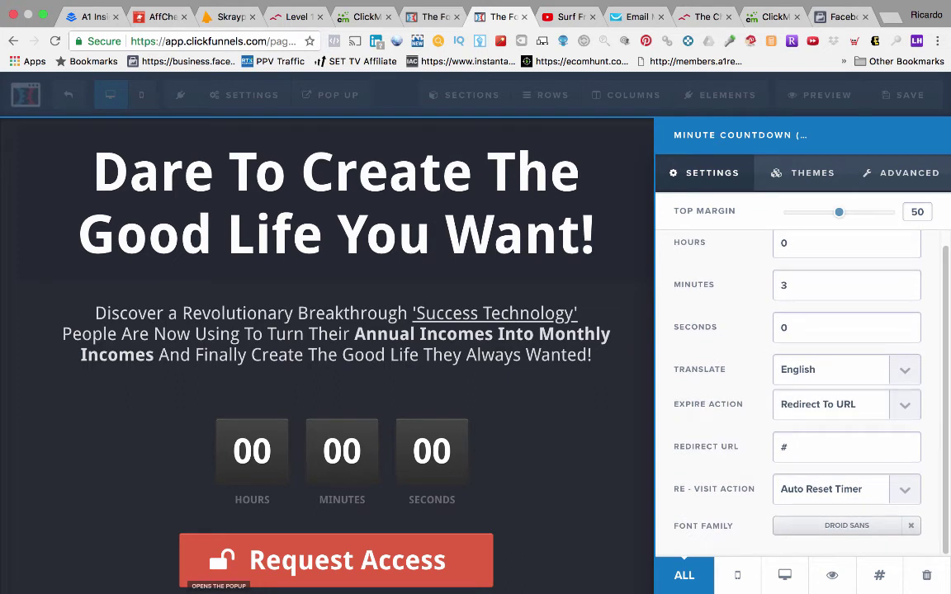
scroll(801, 371, "up", 1)
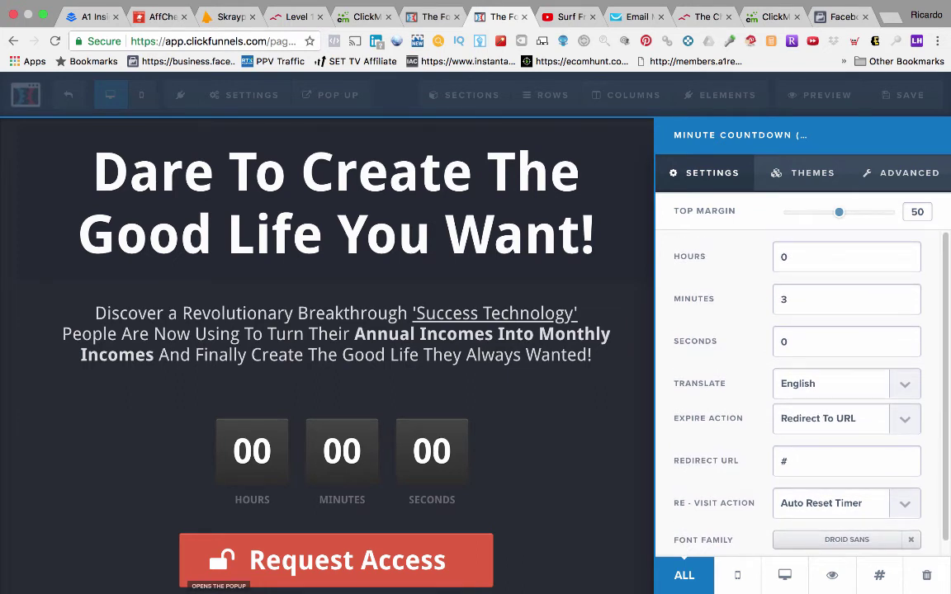
Review the advanced style options of the minute countdown timer and of the Request Access button
left_click(900, 172)
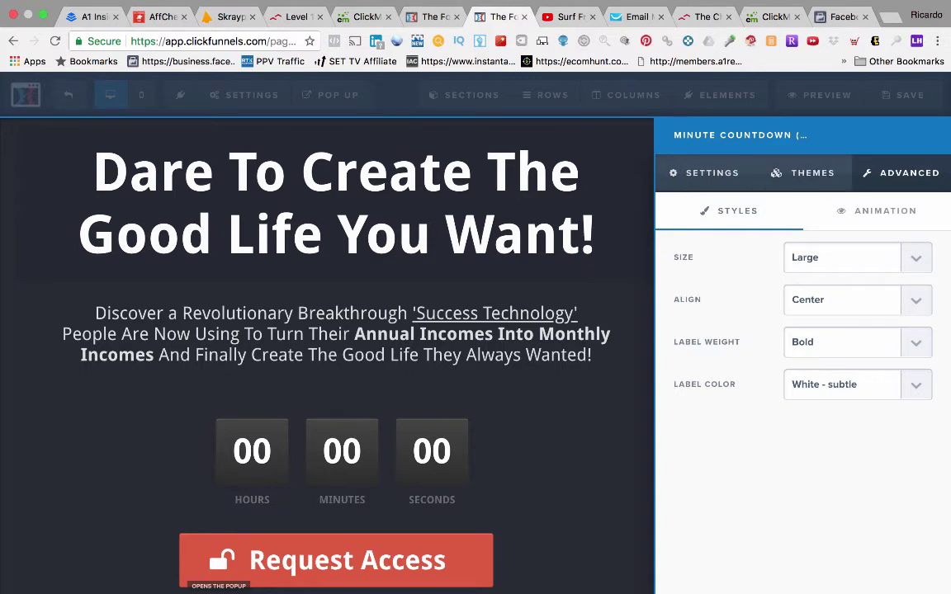
key("Escape")
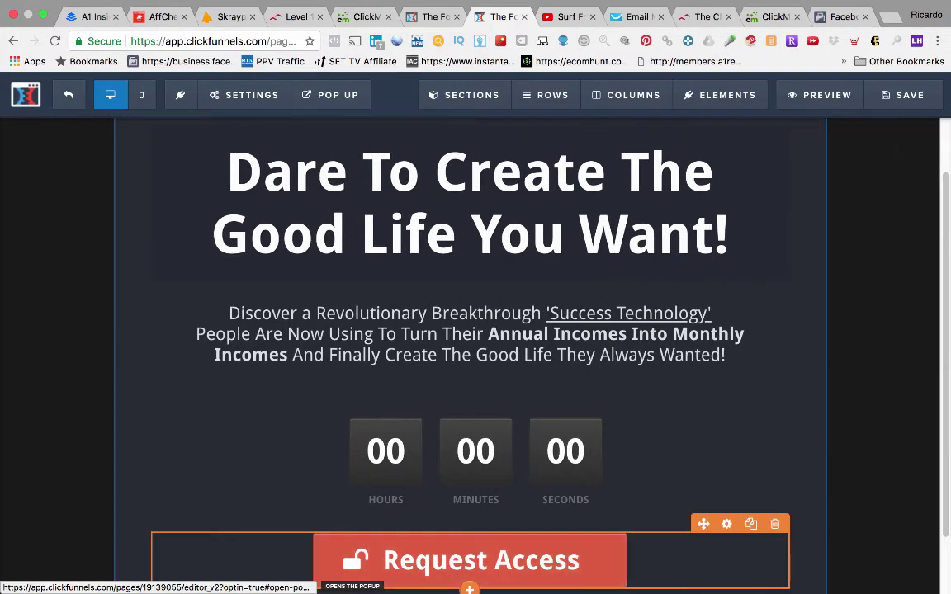
left_click(727, 523)
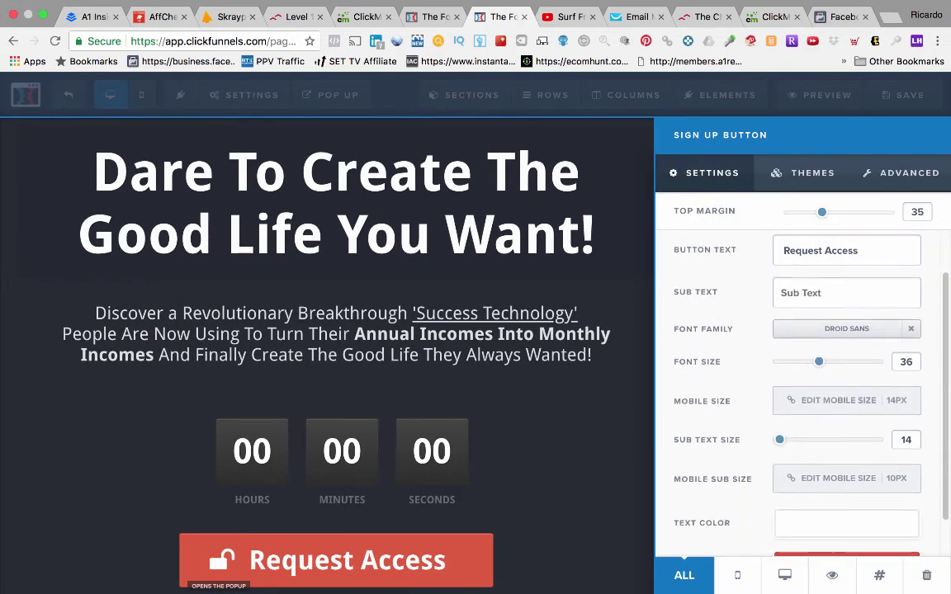
left_click(901, 173)
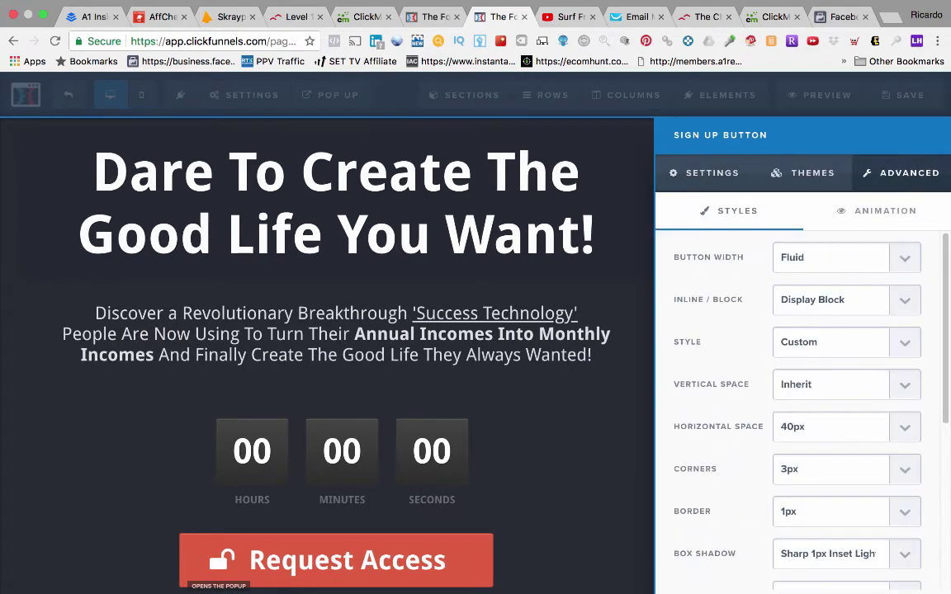
scroll(801, 396, "down", 2)
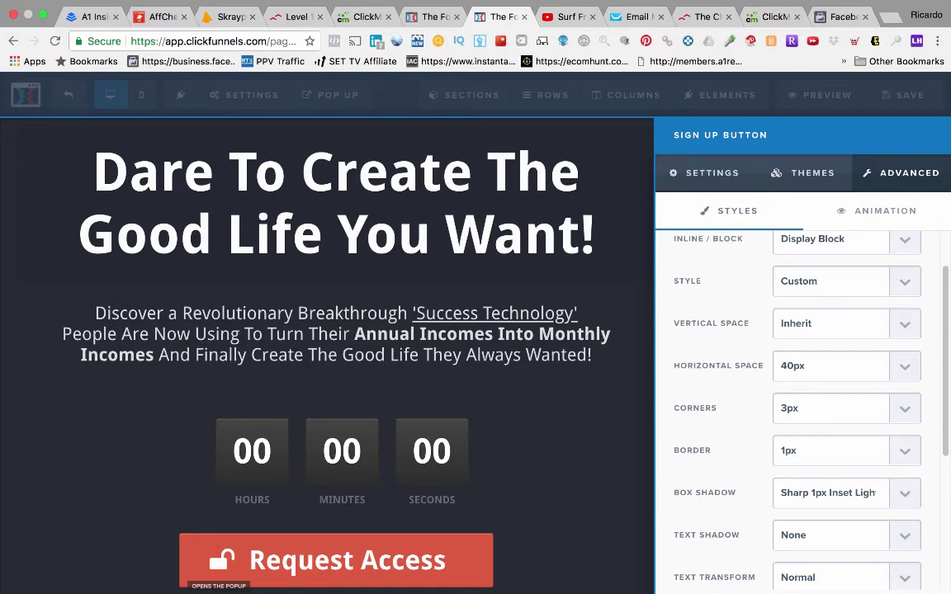
key("Escape")
scroll(470, 330, "down", 1)
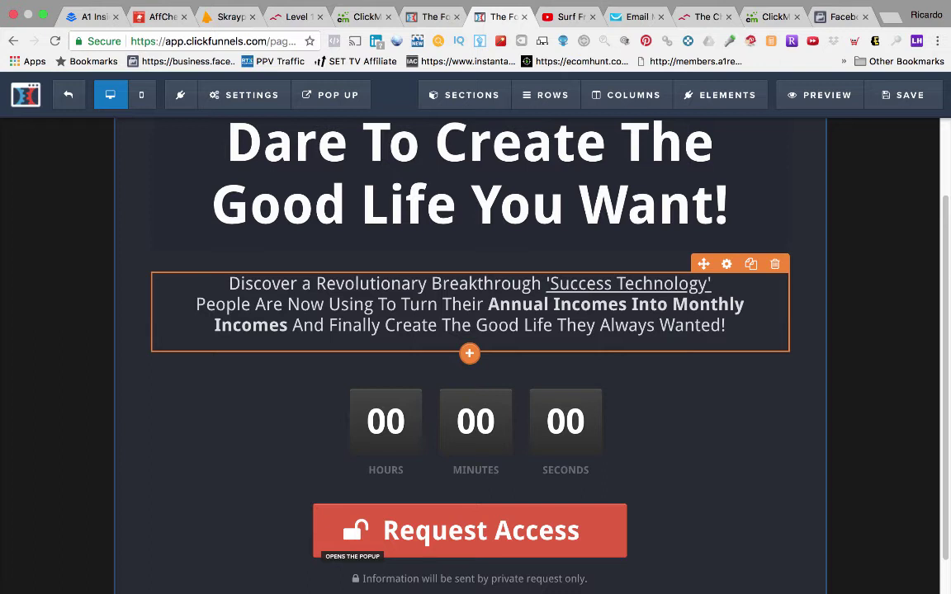
scroll(471, 397, "down", 1)
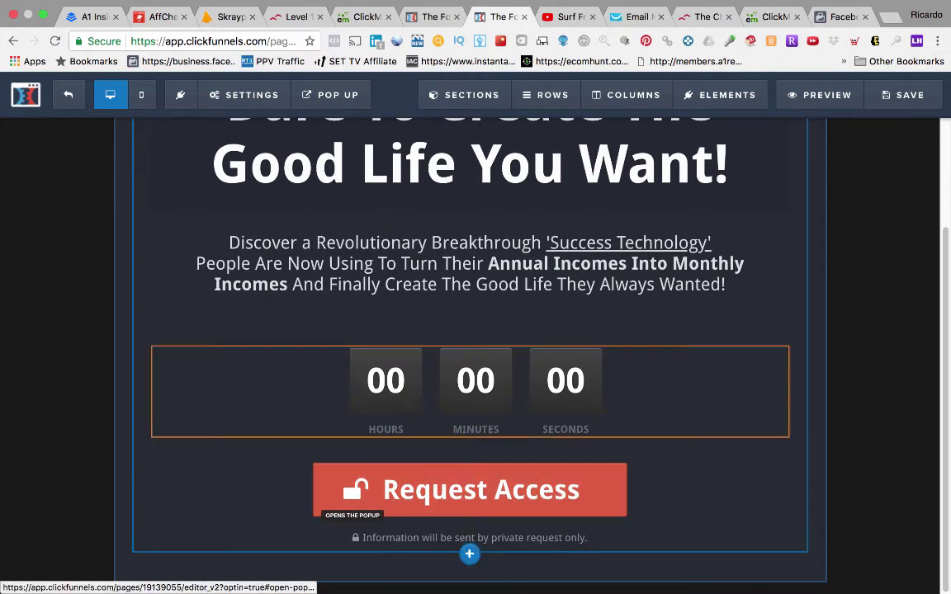
scroll(470, 446, "up", 1)
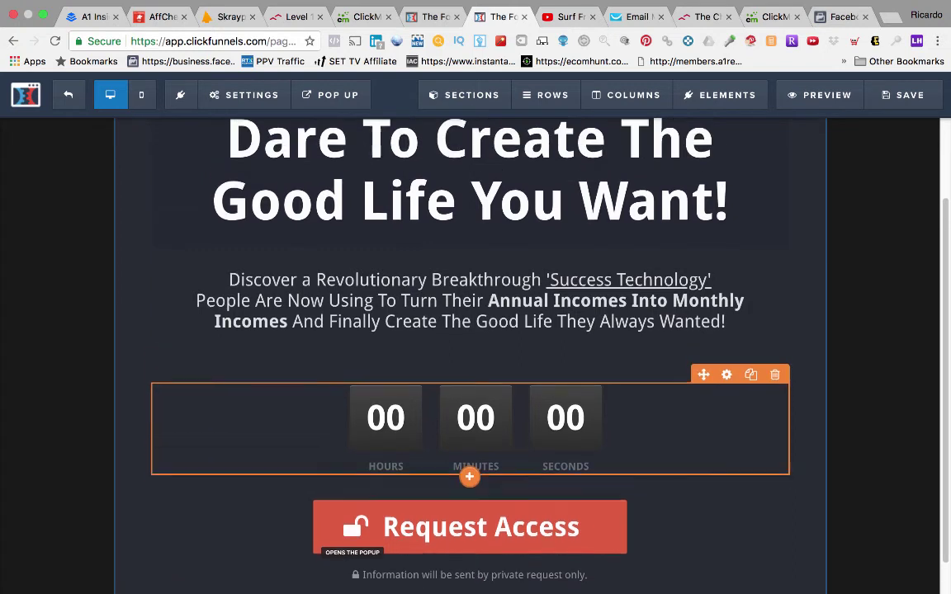
scroll(471, 446, "down", 1)
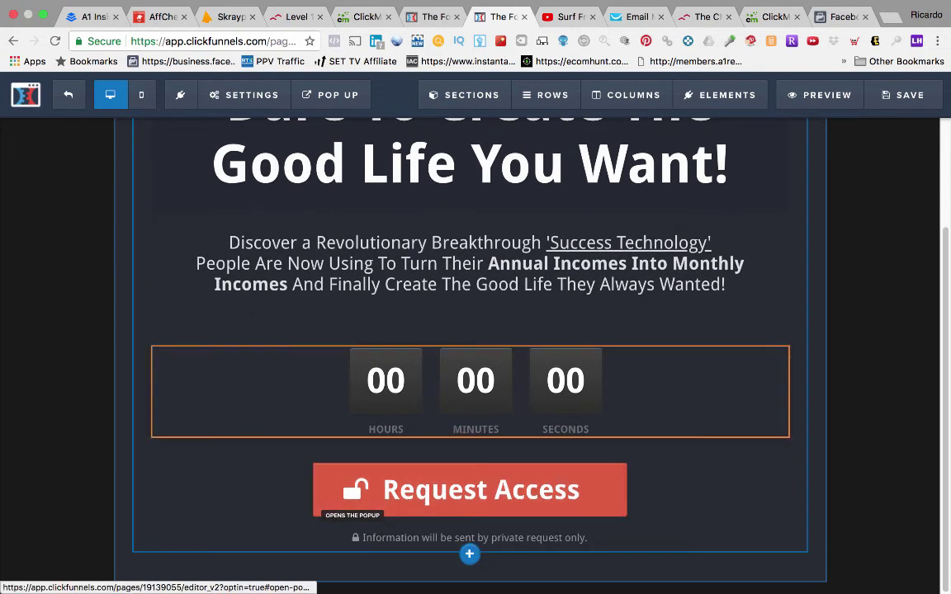
scroll(478, 320, "up", 1)
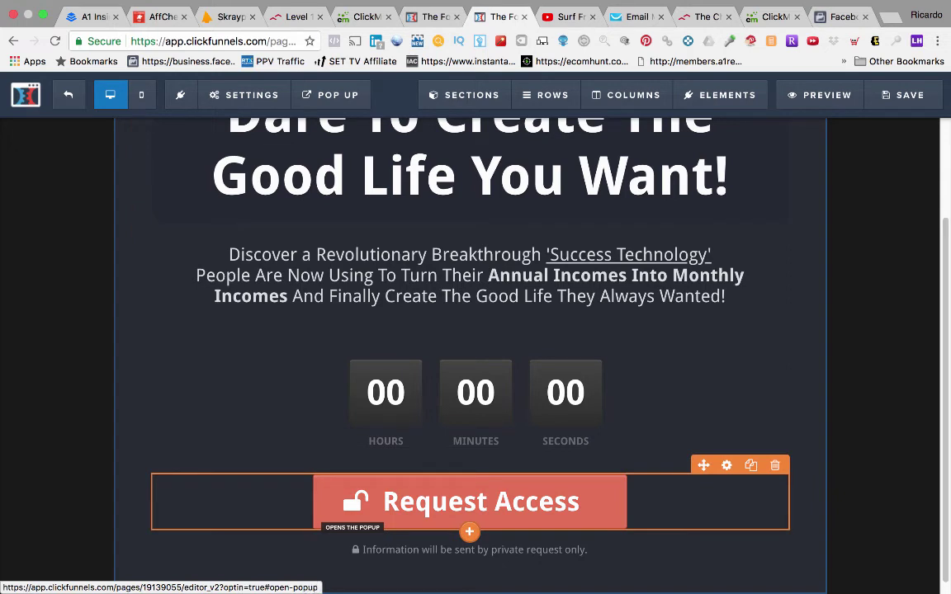
Open the Request Access button's settings and check which button action is assigned to it
left_click(482, 501)
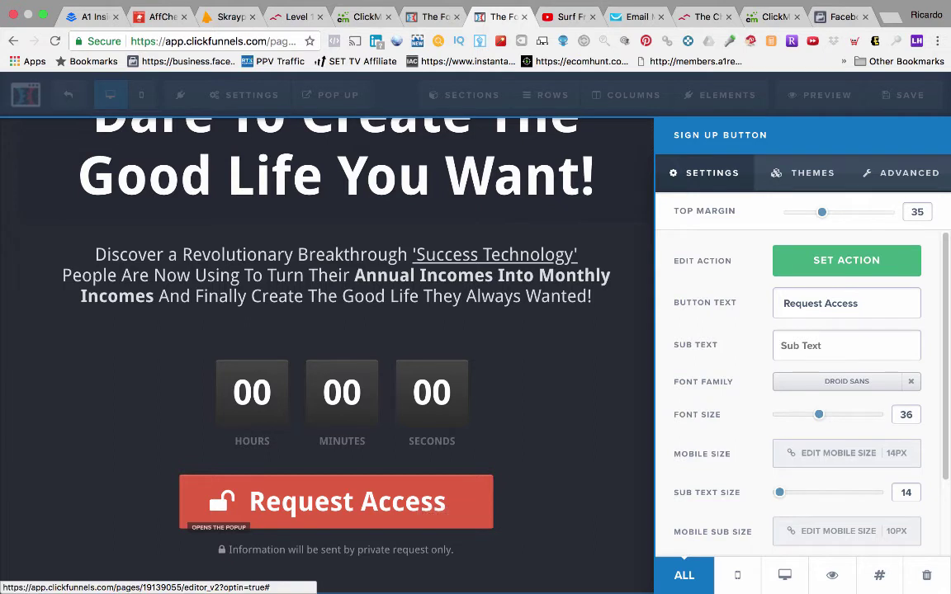
left_click(845, 260)
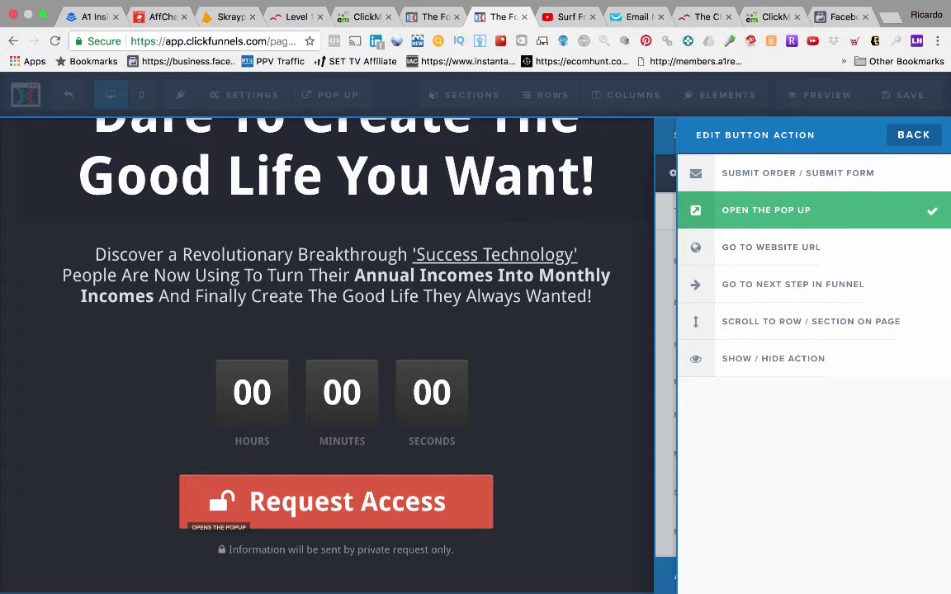
key("Escape")
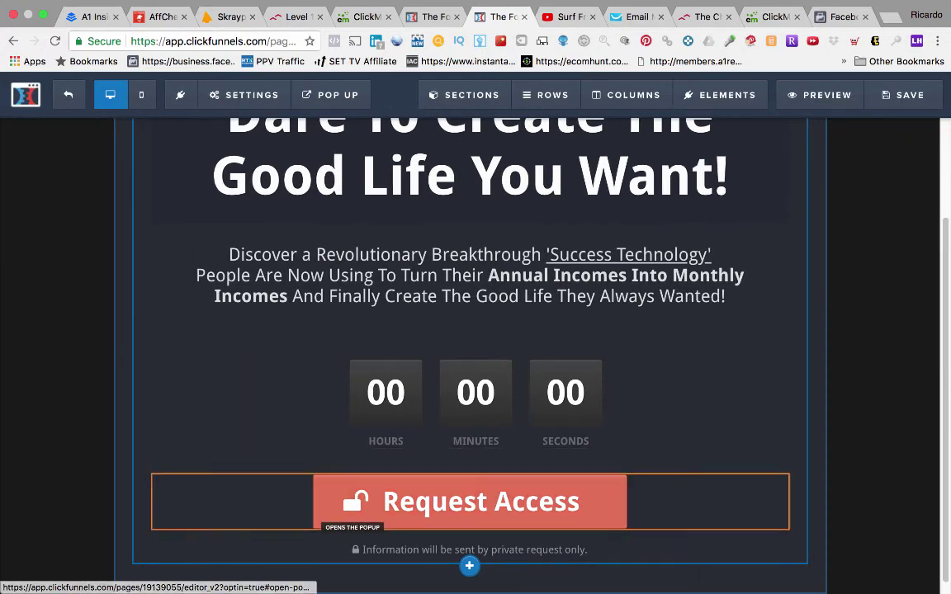
left_click(469, 502)
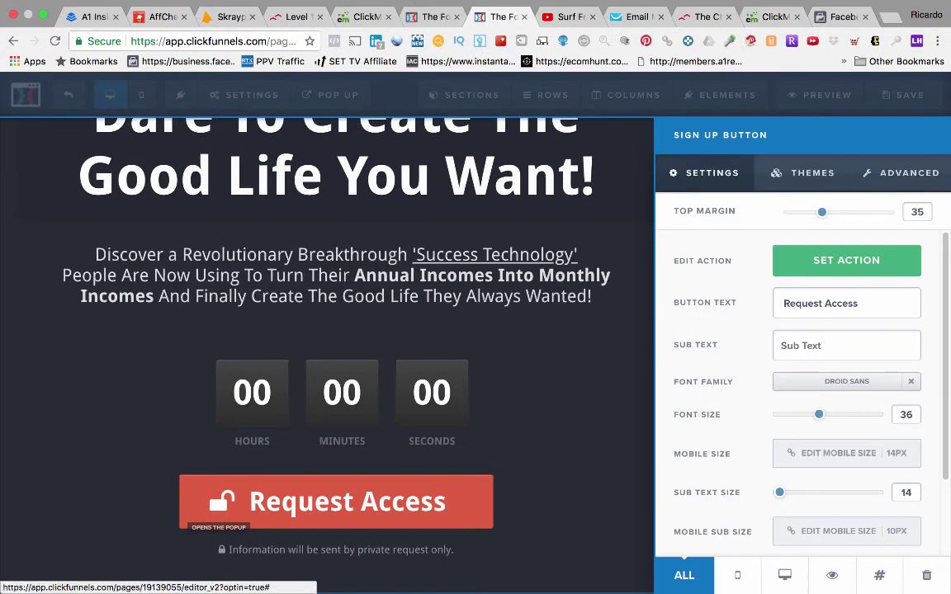
left_click(846, 260)
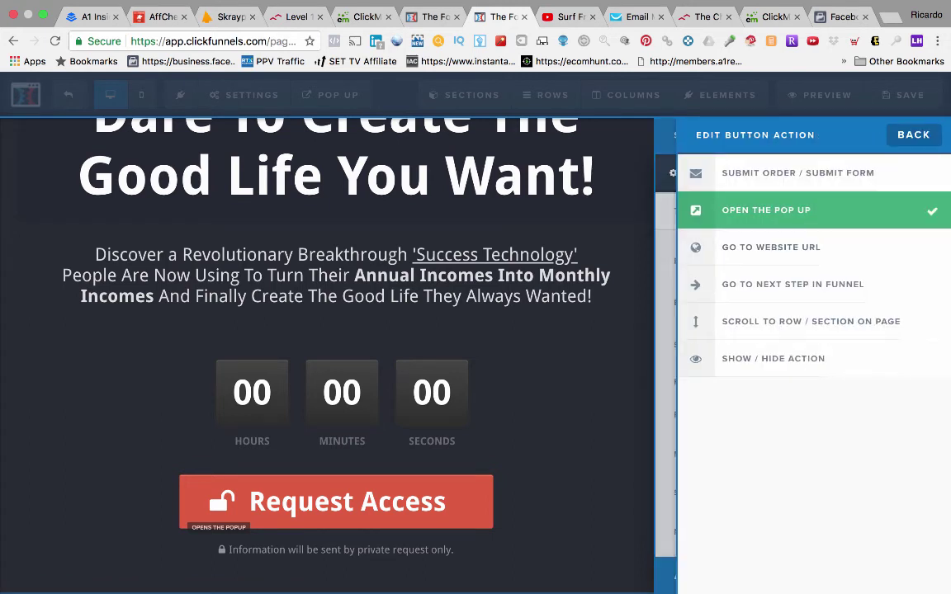
key("Escape")
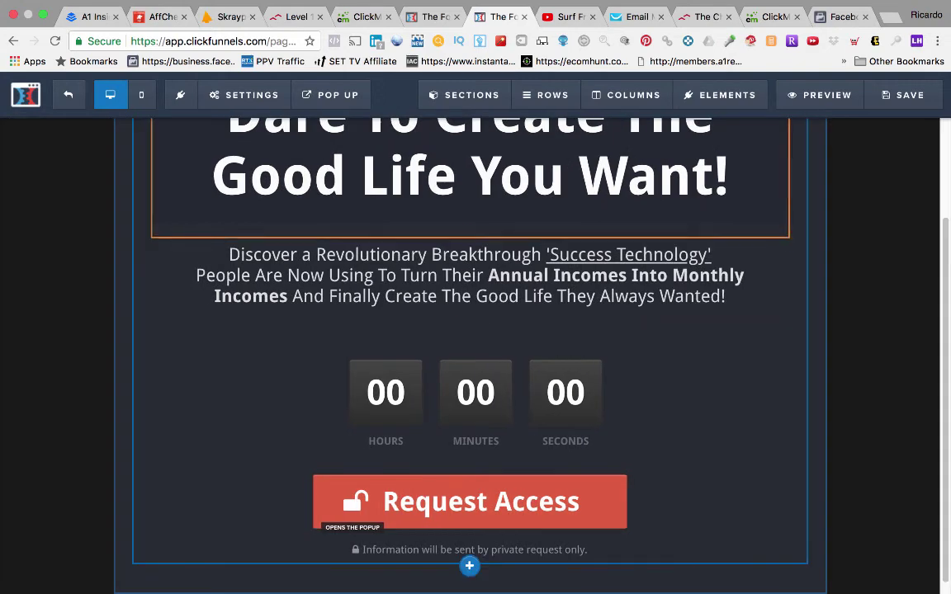
Open the pop-up for editing, check the action of its Please Send Me Info Now button, and close the pop-up
mouse_move(330, 94)
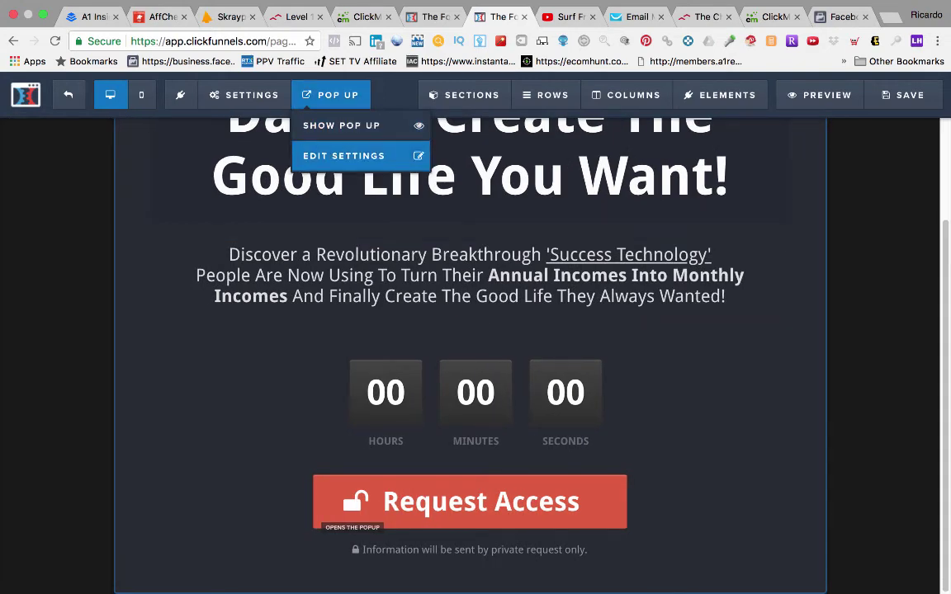
left_click(344, 156)
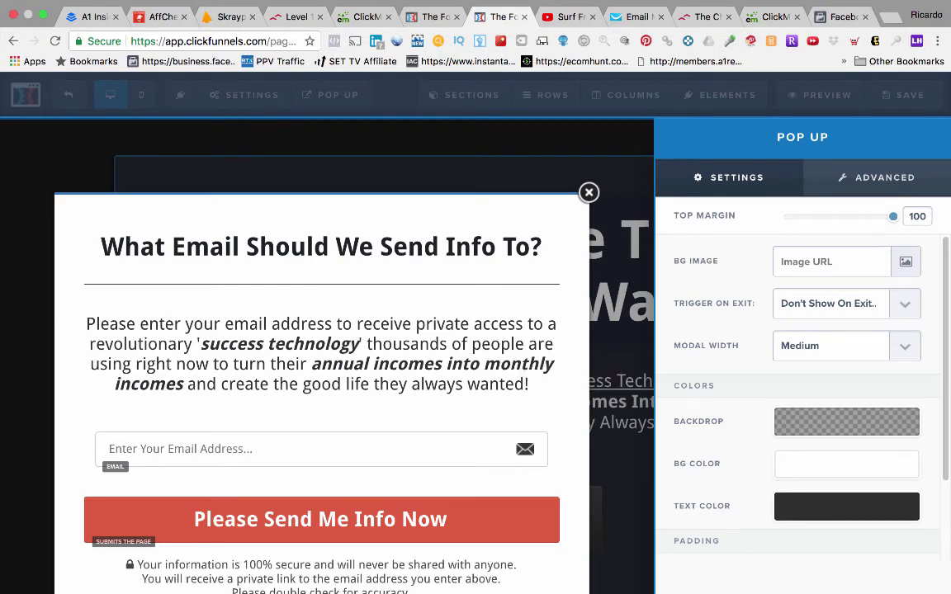
left_click(603, 347)
left_click(647, 488)
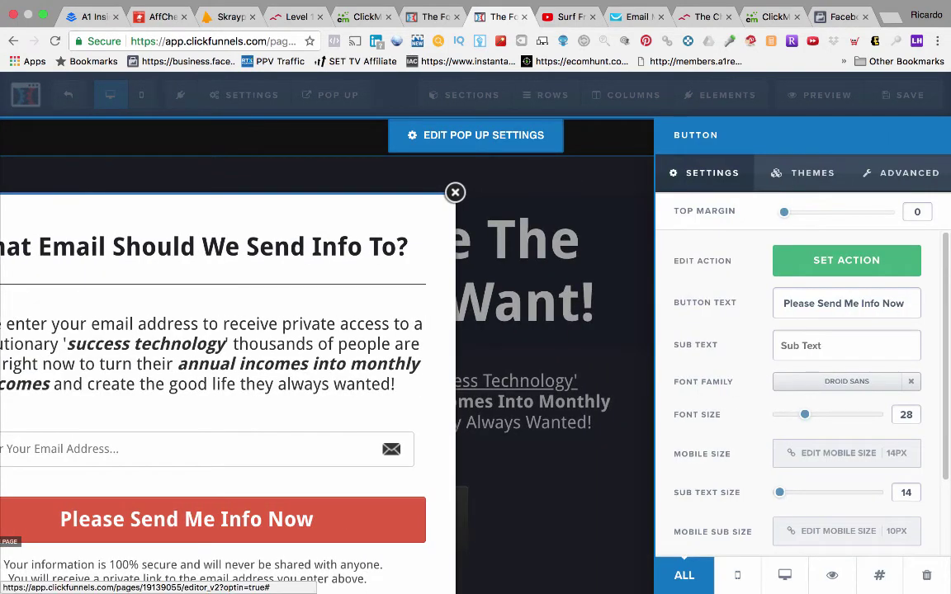
left_click(846, 260)
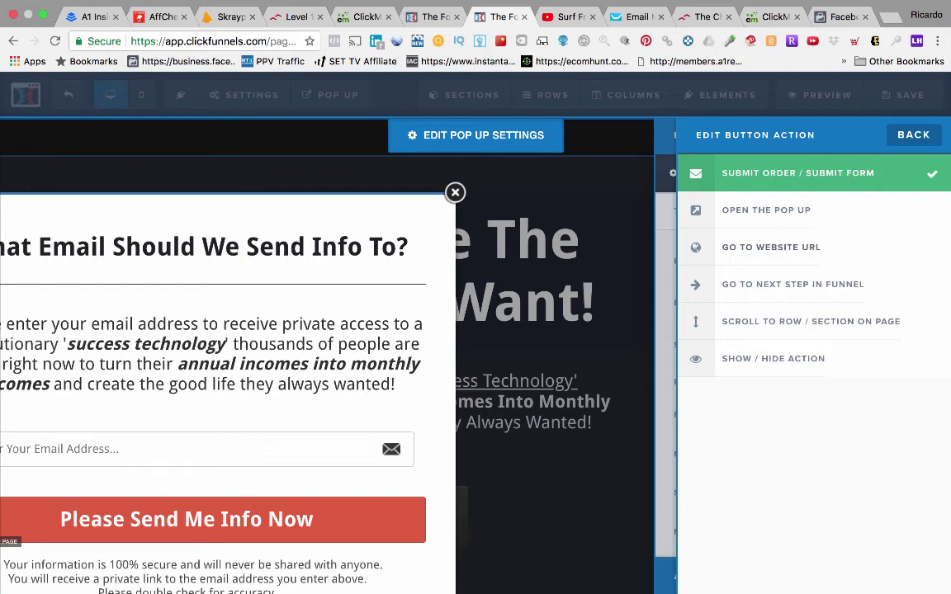
left_click(608, 248)
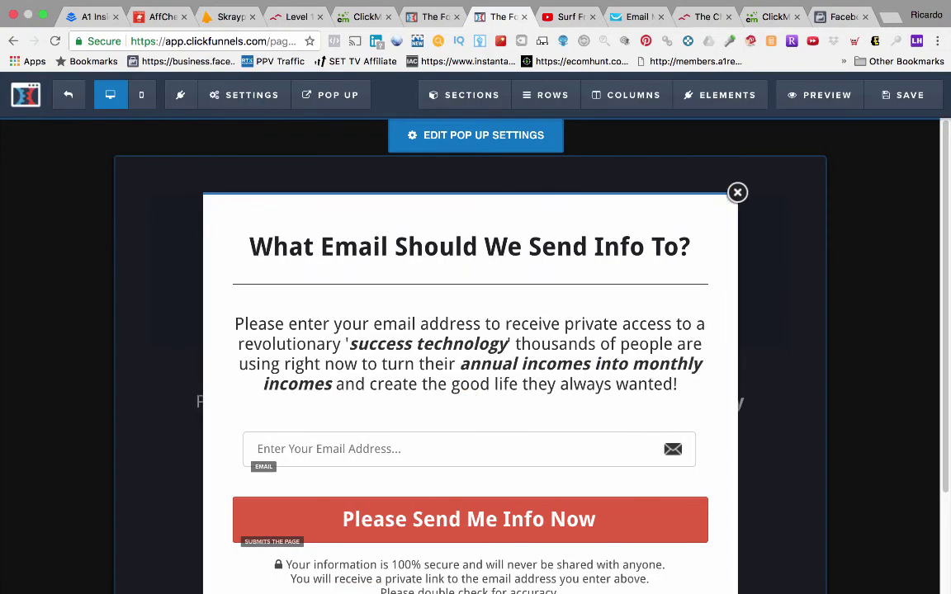
left_click(738, 191)
scroll(471, 355, "down", 2)
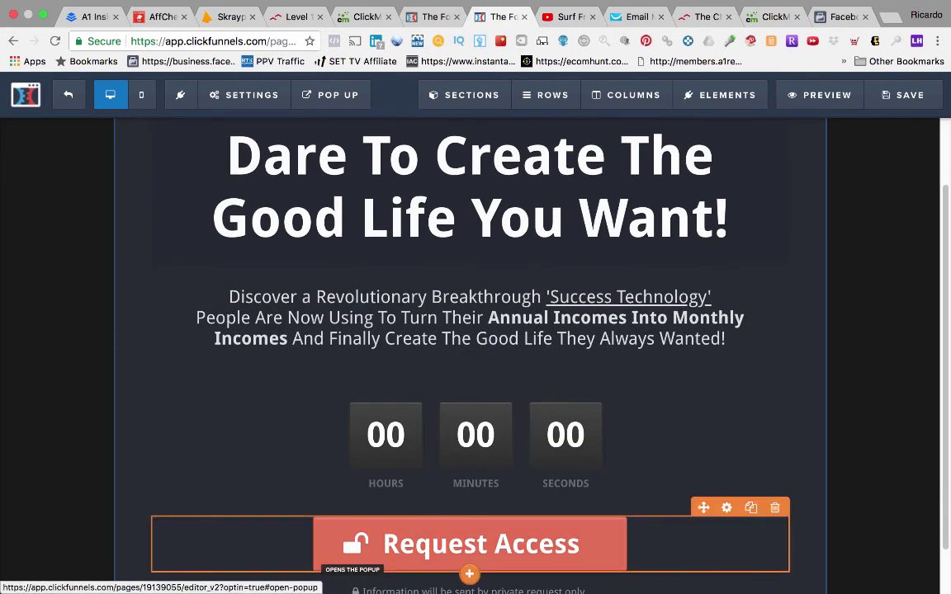
Reopen the pop-up for editing and review the advanced styles of its Please Send Me Info Now button
mouse_move(331, 95)
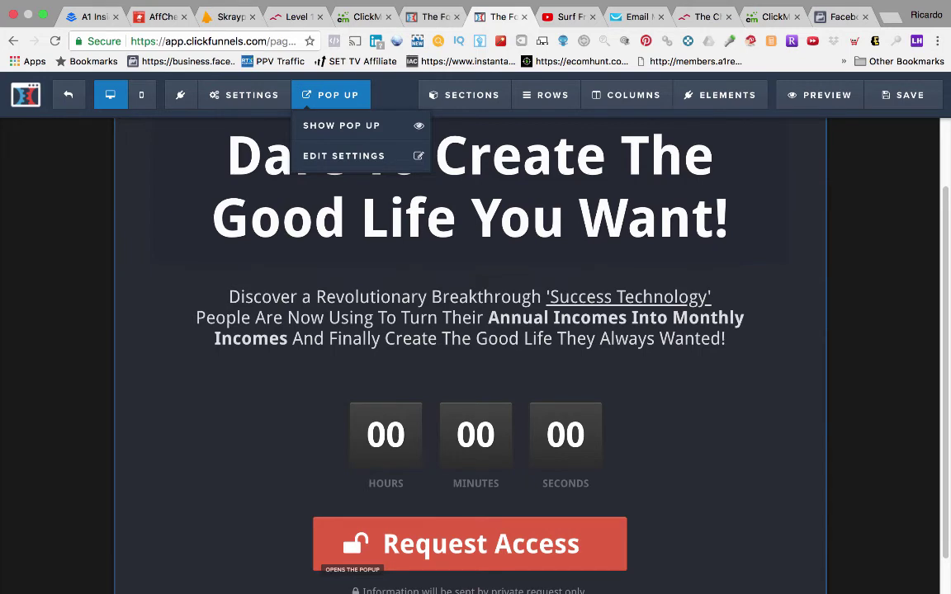
left_click(343, 156)
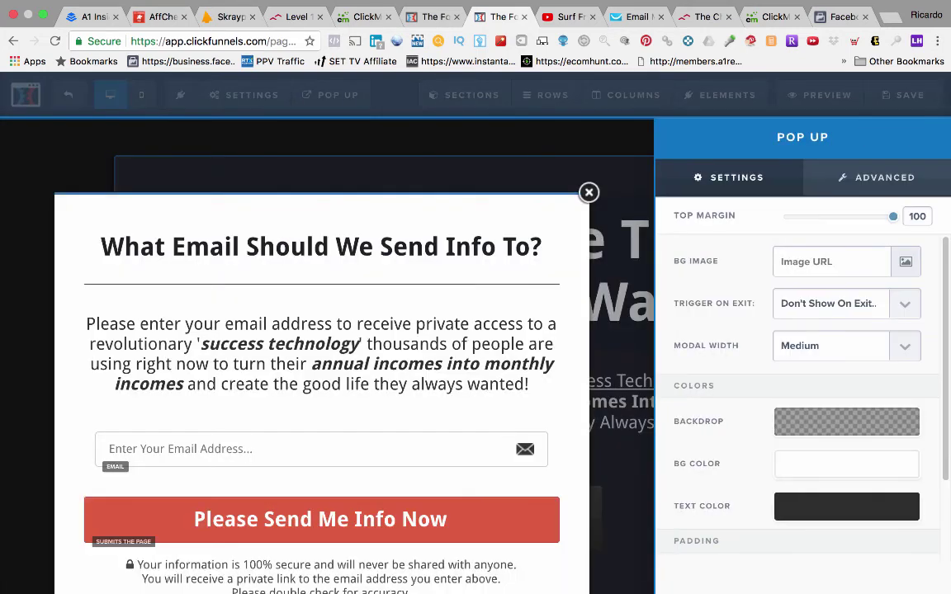
left_click(619, 516)
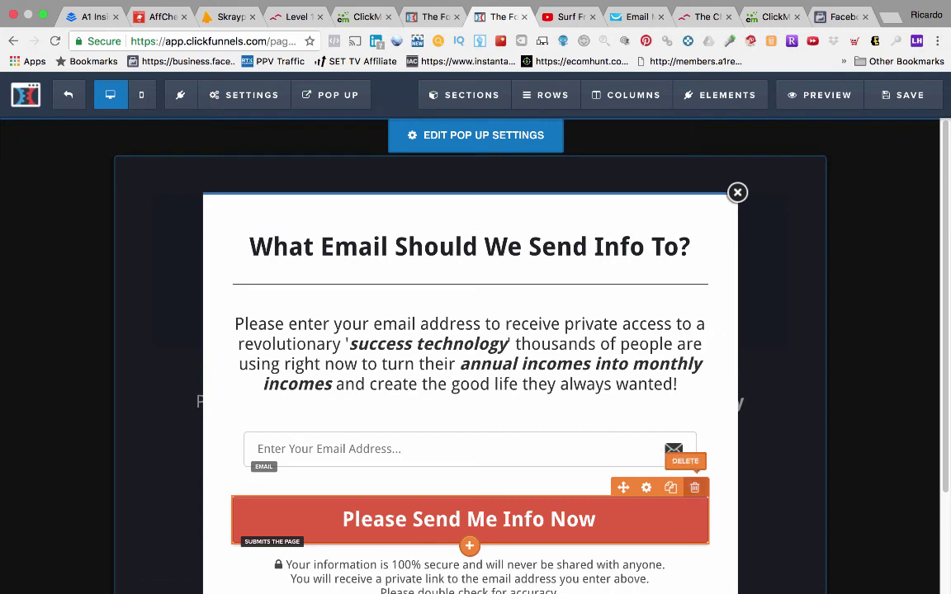
left_click(647, 487)
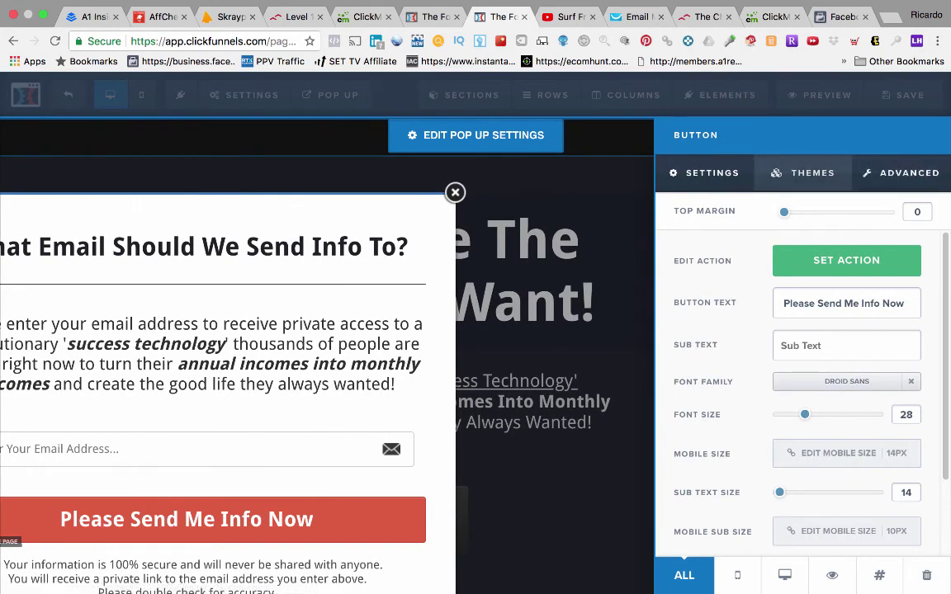
left_click(909, 172)
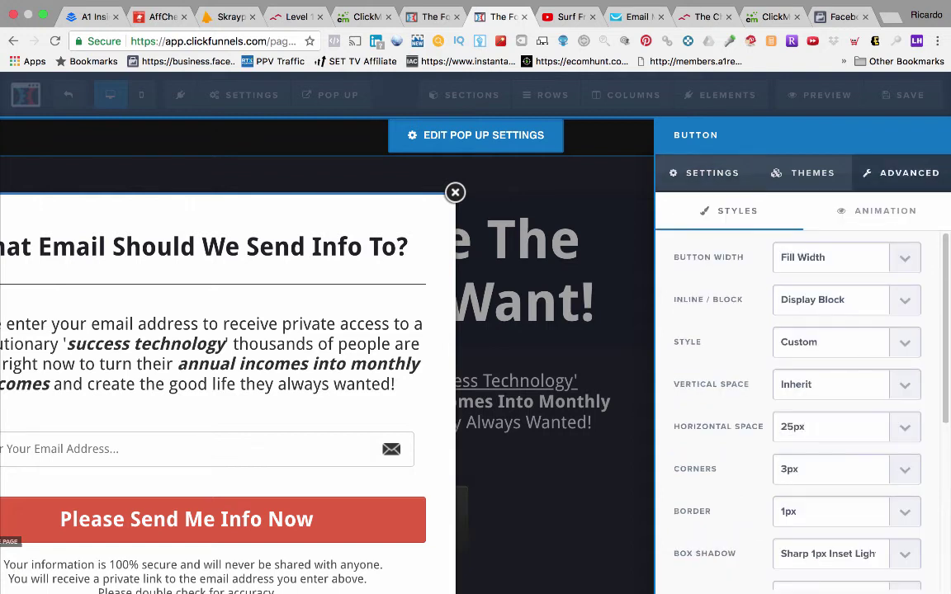
left_click(712, 173)
Try the Go To Website URL action on the pop-up's Please Send Me Info Now button and view its window options
left_click(846, 260)
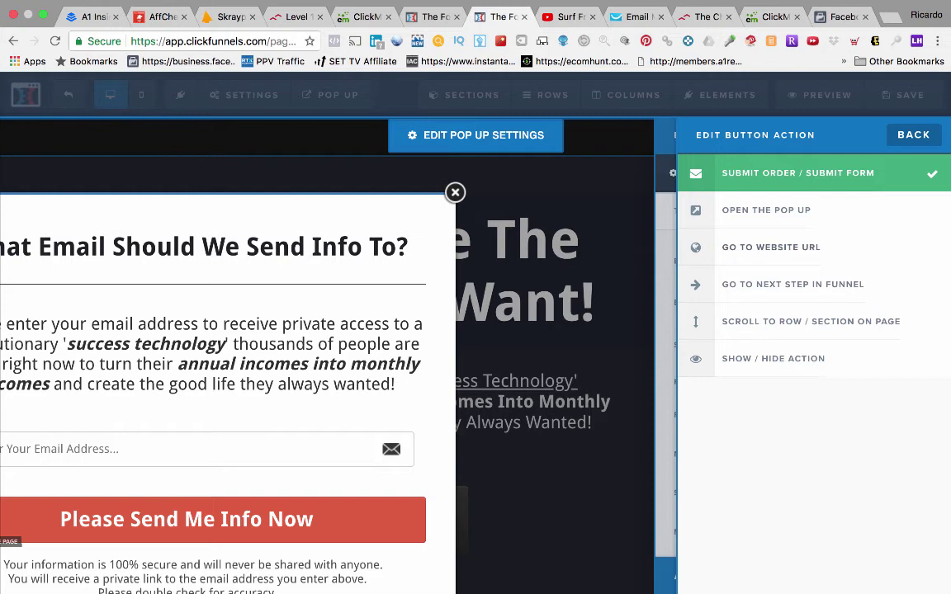
left_click(771, 247)
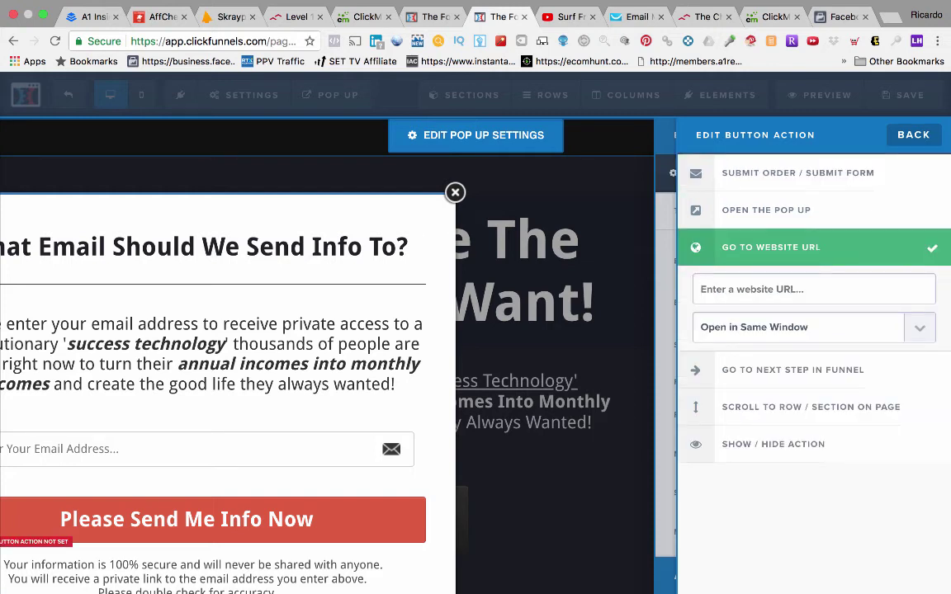
left_click(798, 327)
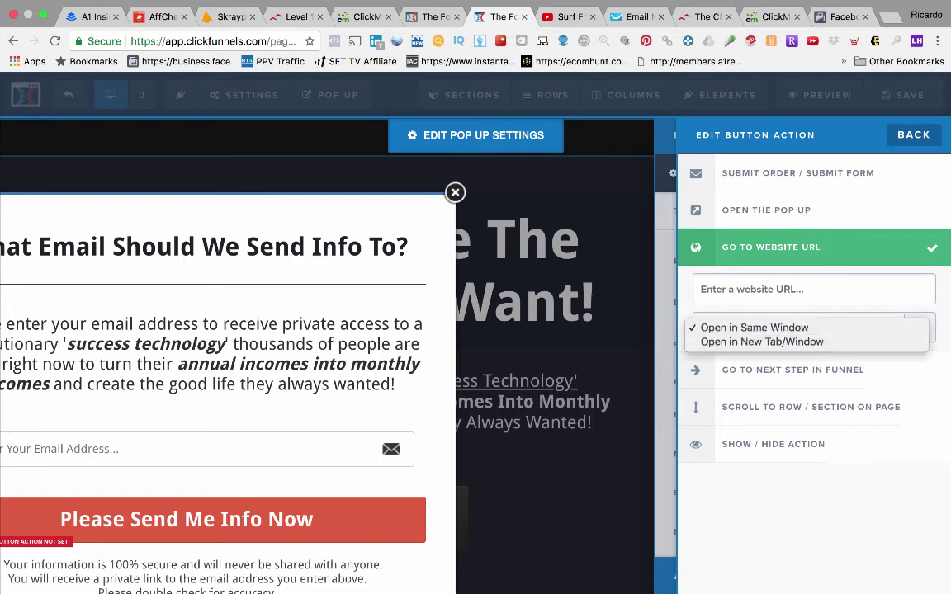
key("Escape")
key("Escape")
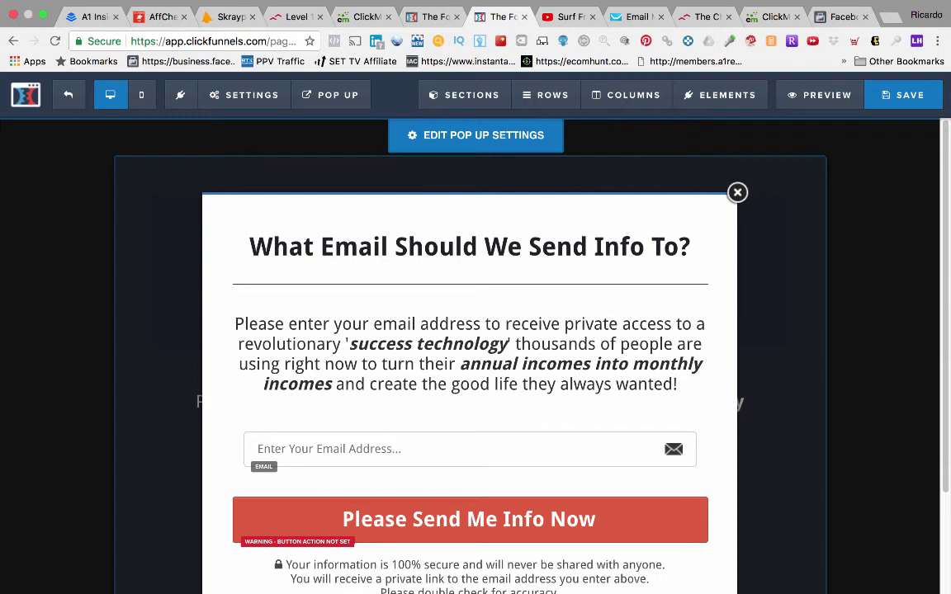
Close the pop-up, exit the page editor without saving the changes, and open the variation's page settings
left_click(737, 193)
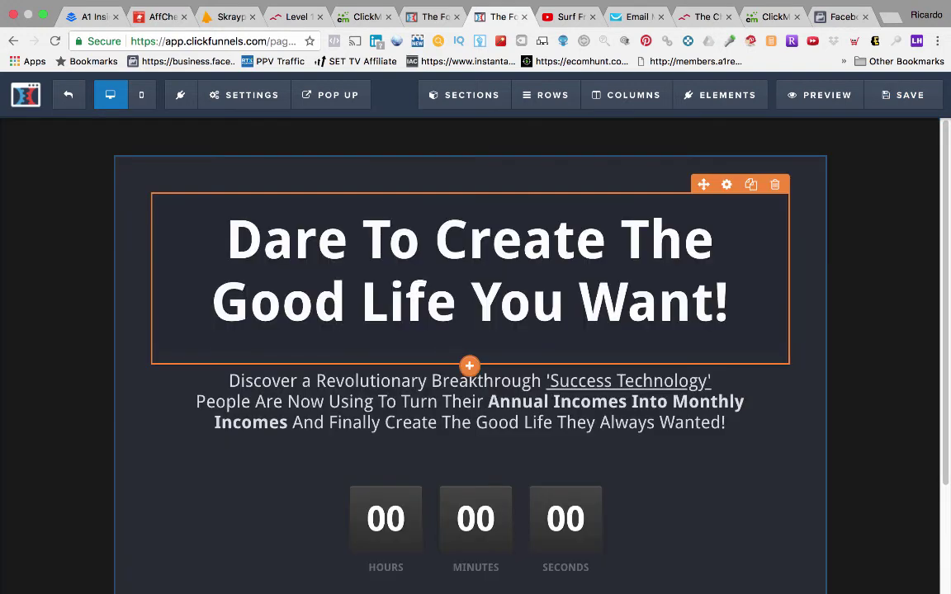
left_click(68, 95)
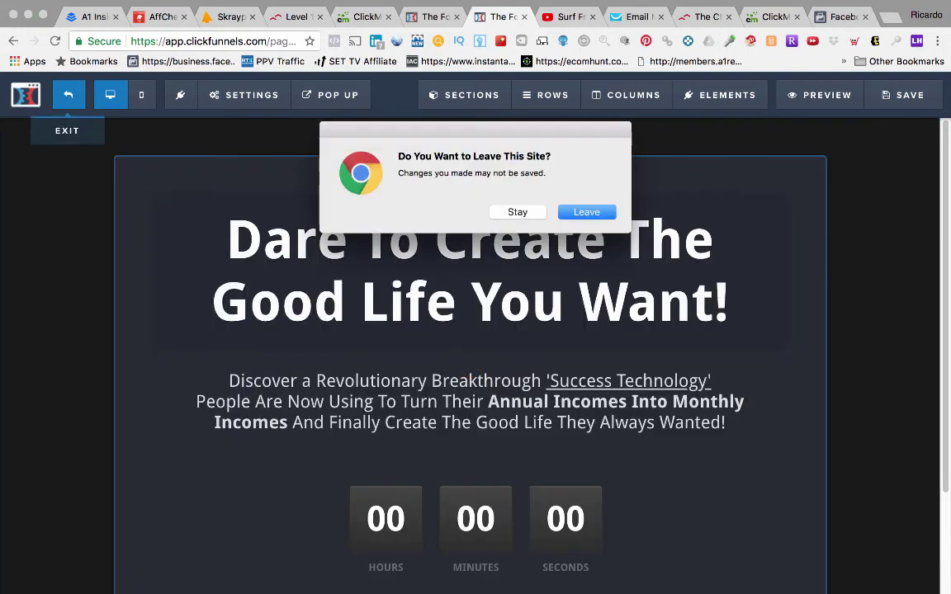
left_click(586, 212)
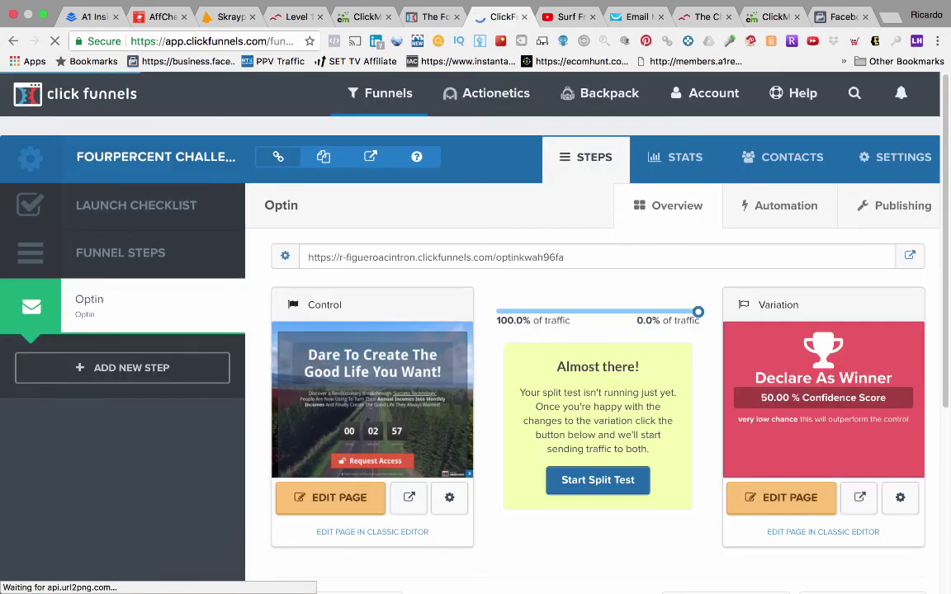
left_click(900, 497)
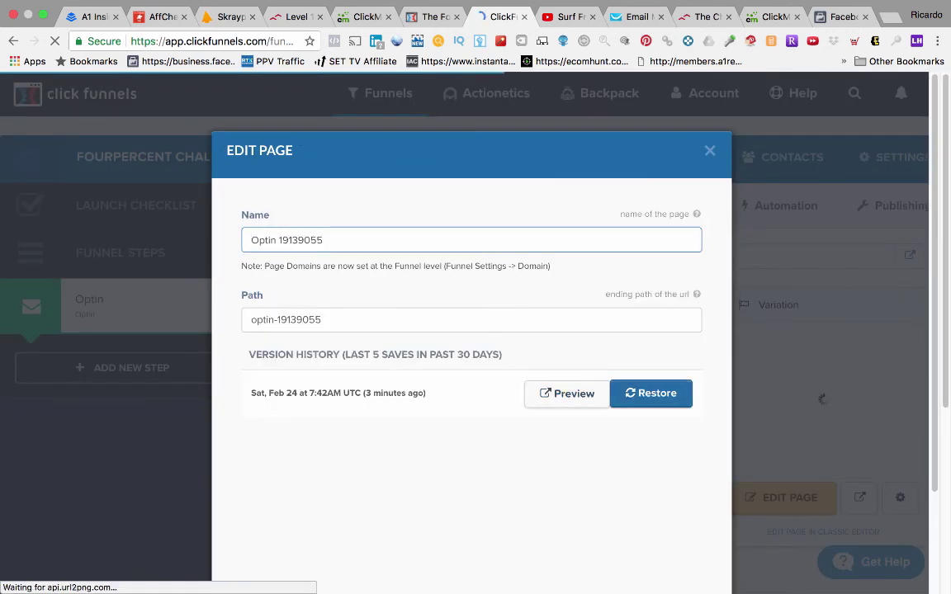
Check the variation's page settings once more and close them without changing anything
left_click(710, 150)
left_click(900, 497)
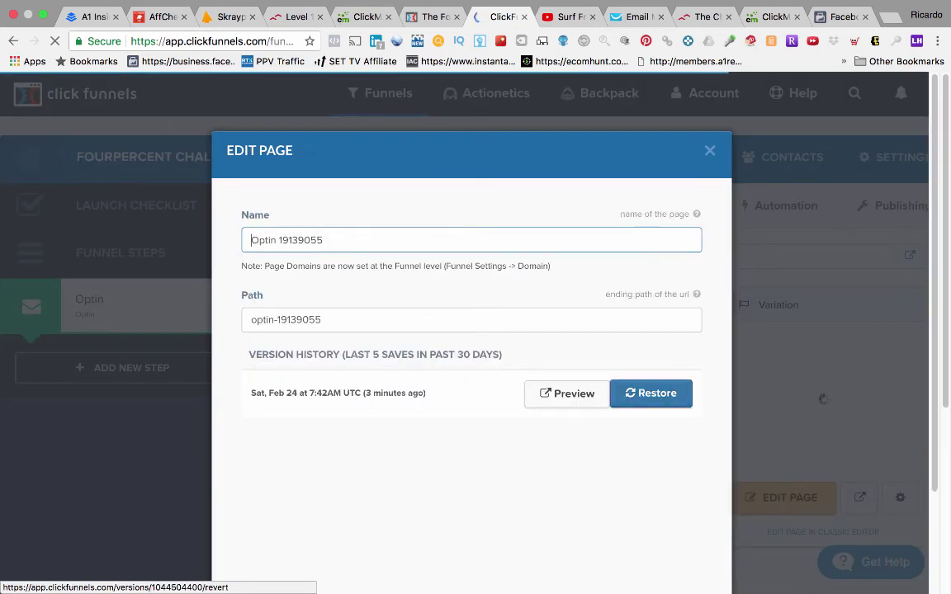
left_click(710, 150)
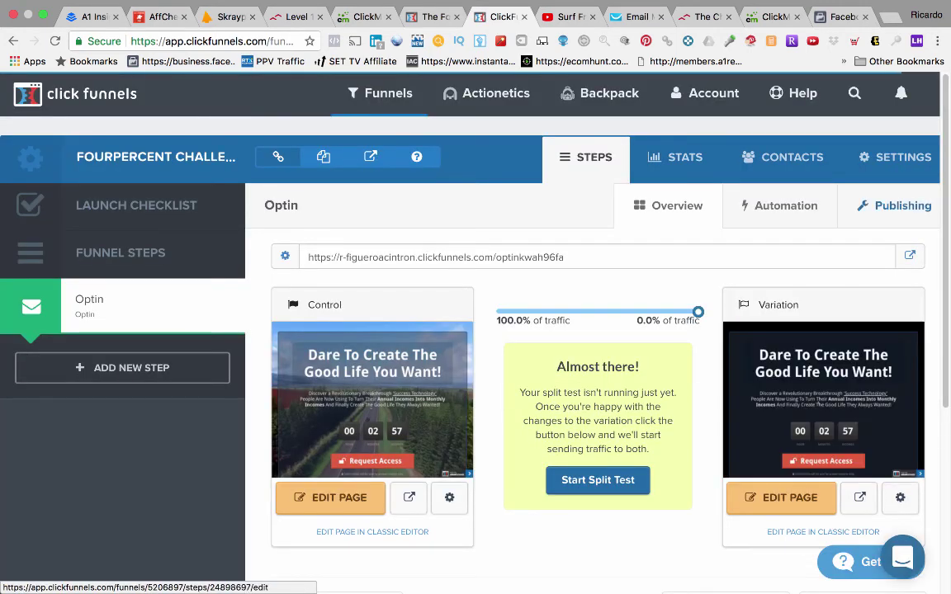
Review the funnel's settings down to the webhooks and third-party membership sections, and return to the Optin step overview
left_click(894, 157)
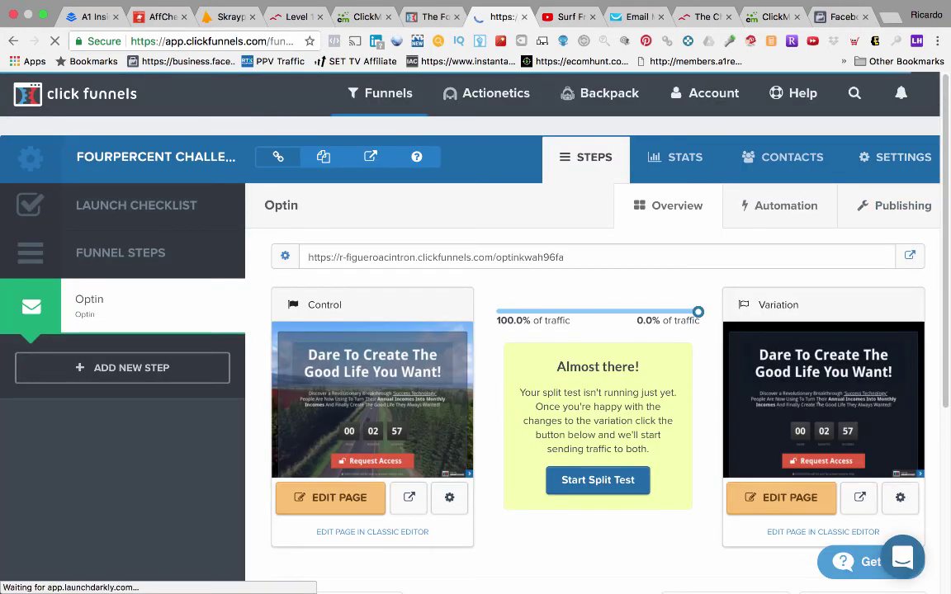
scroll(595, 330, "down", 15)
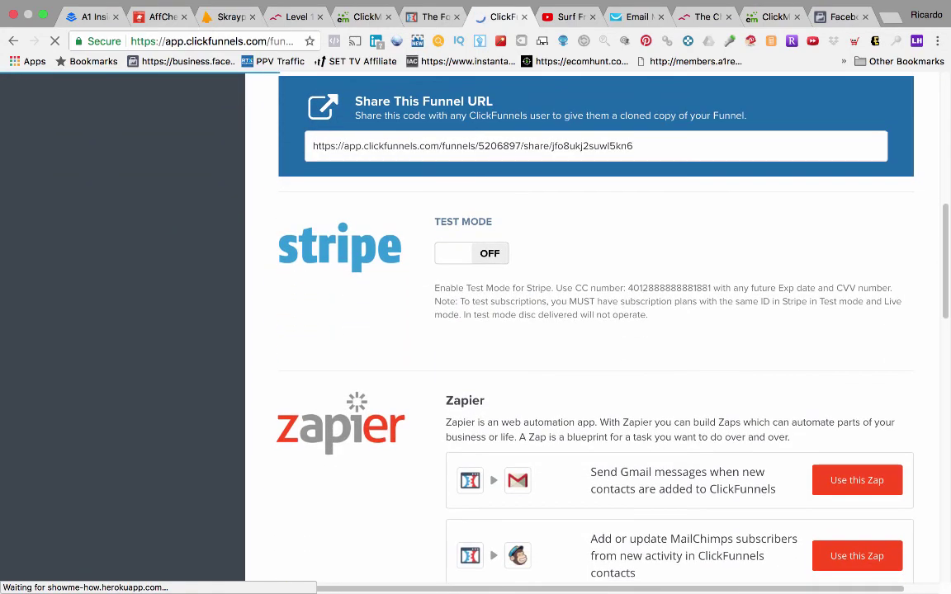
scroll(595, 330, "down", 4)
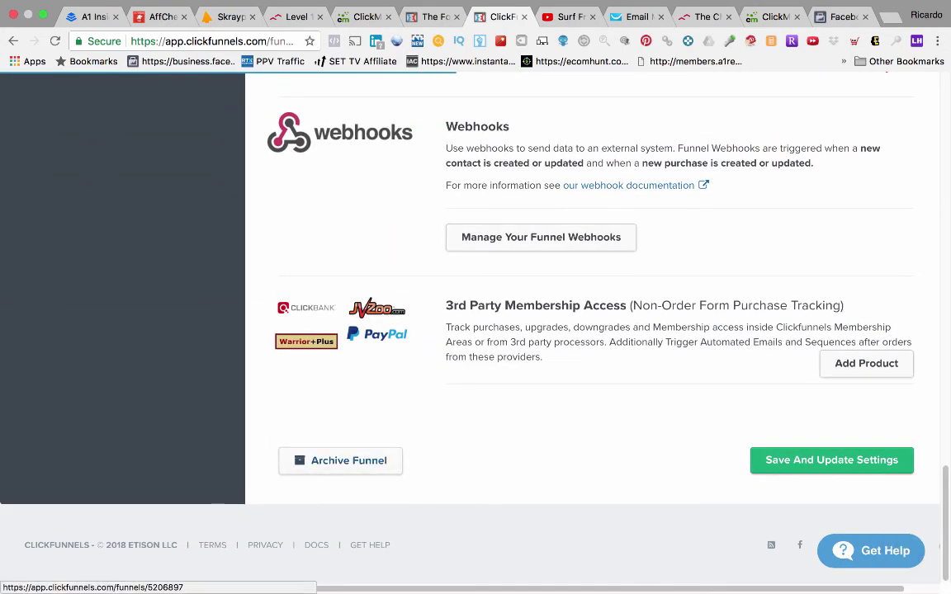
scroll(595, 330, "up", 20)
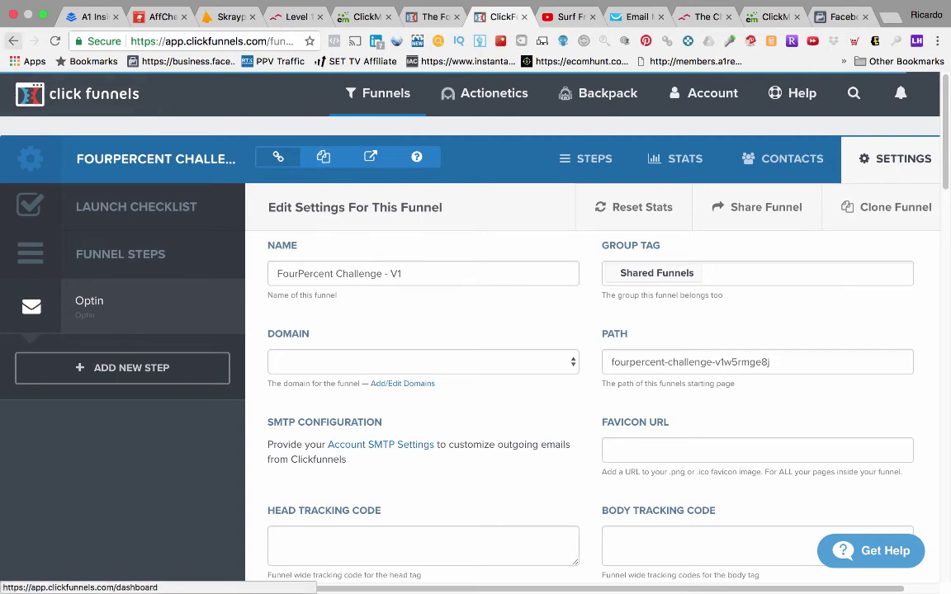
left_click(14, 41)
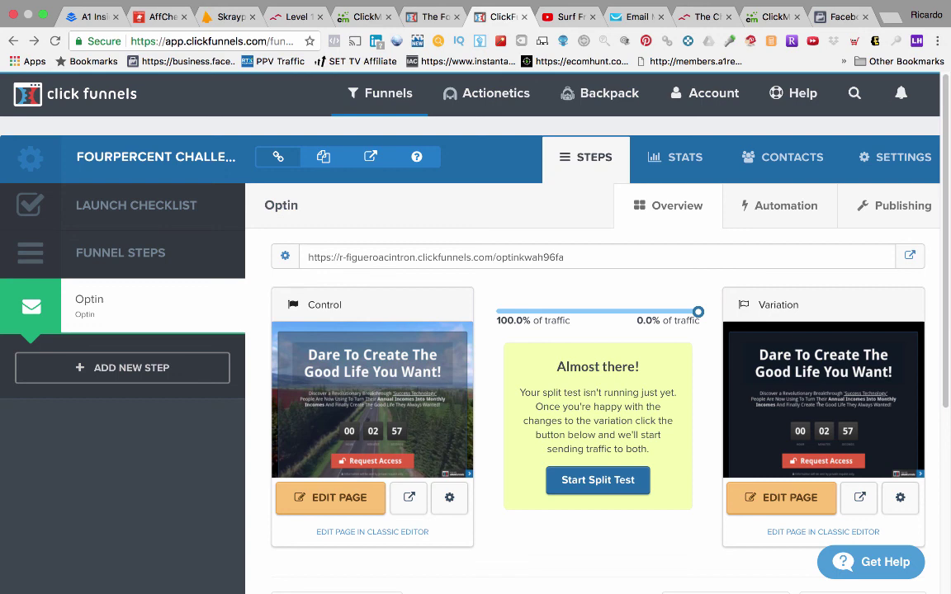
Take the browser window out of full screen and switch to Camtasia 2
left_click(42, 32)
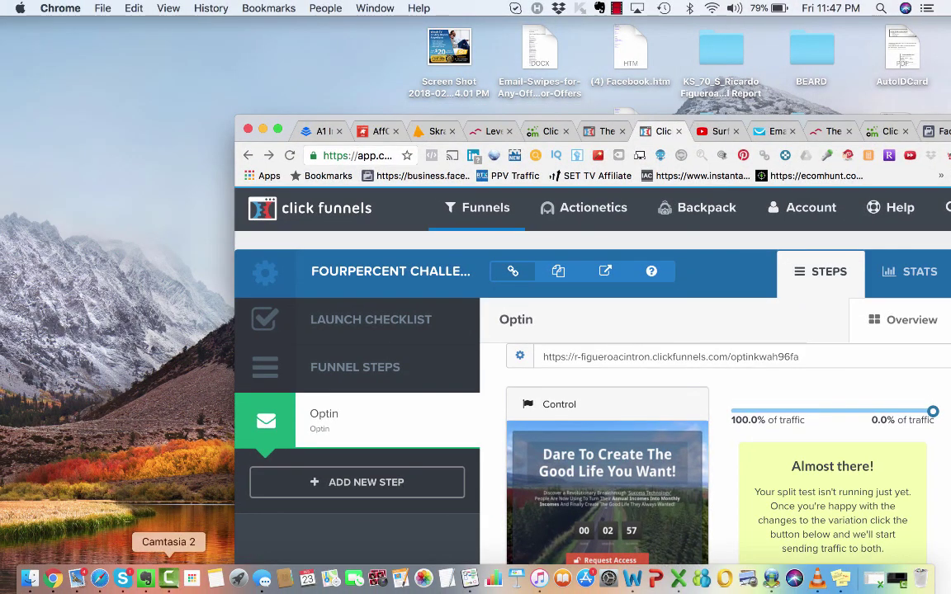
left_click(169, 580)
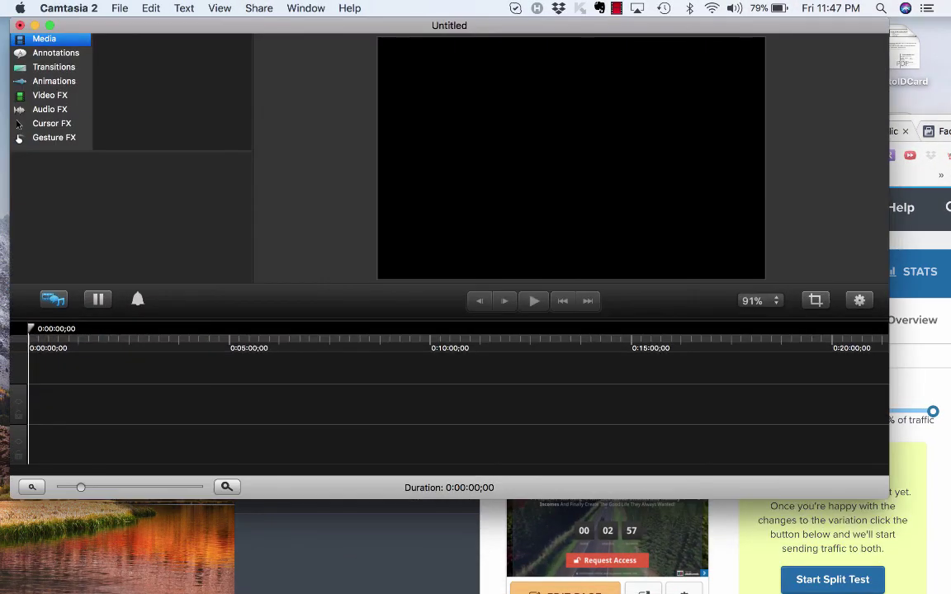